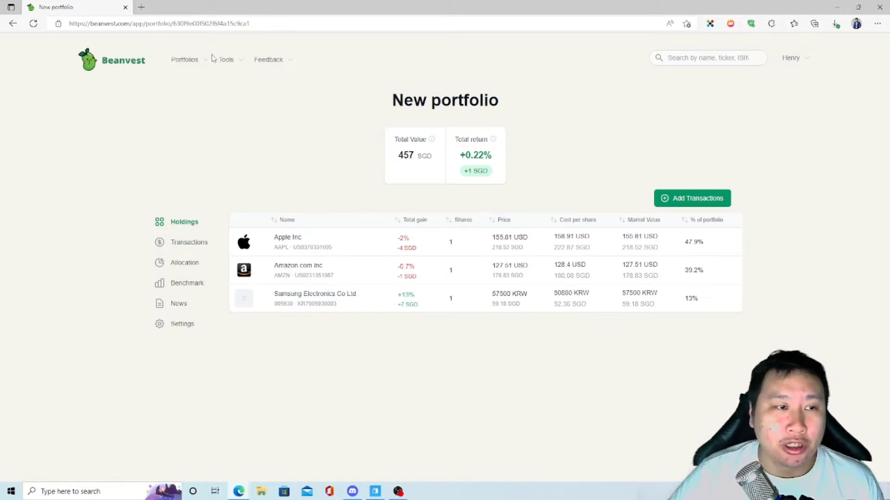
- Start a manually added transaction in the New portfolio and view the calendar for its date
{"action": "left_click", "coordinate": [699, 199]}
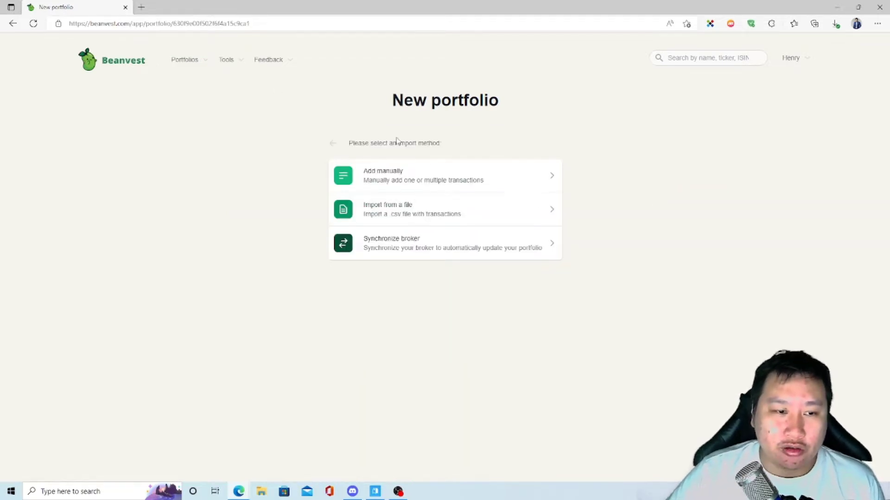
{"action": "left_click", "coordinate": [385, 176]}
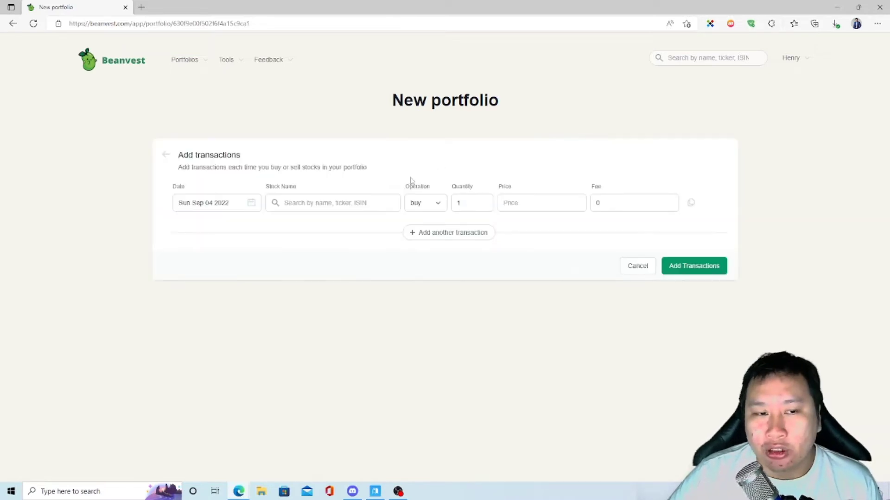
{"action": "left_click", "coordinate": [221, 204]}
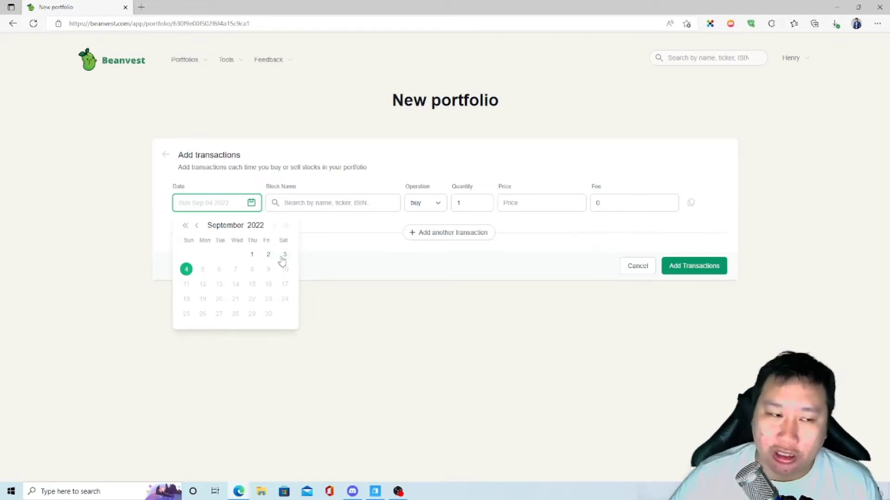
{"action": "left_click", "coordinate": [344, 265]}
{"action": "left_click", "coordinate": [291, 203]}
{"action": "left_click", "coordinate": [221, 202]}
- Search for xiaomi as the transaction's stock and choose Xiaomi Corp (1810), the Hong Kong listing in HKD
{"action": "left_click", "coordinate": [333, 203]}
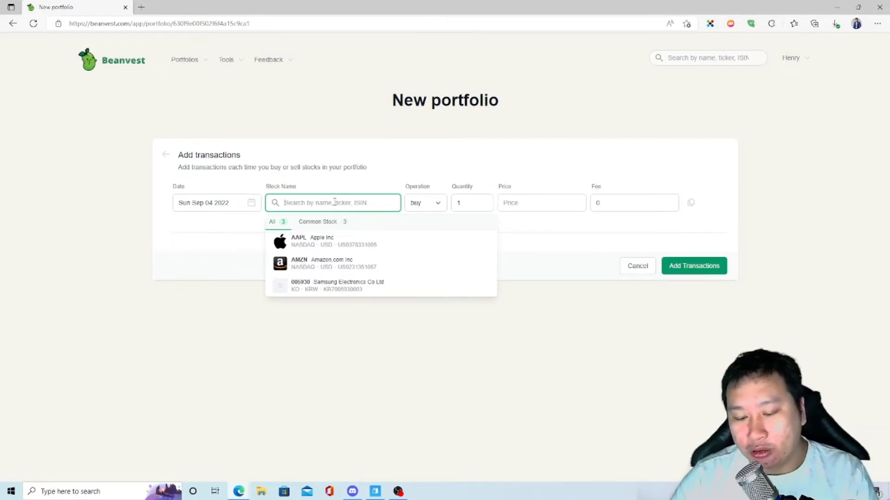
{"action": "type", "text": "xiaomi"}
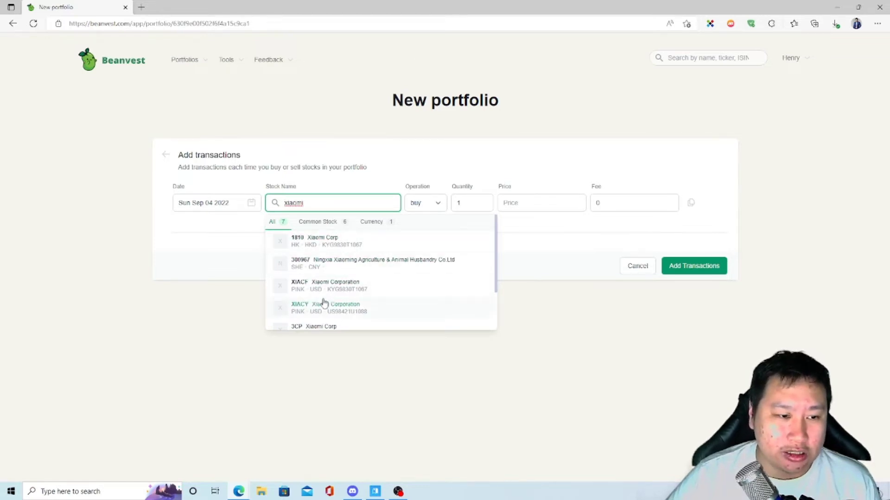
{"action": "scroll", "coordinate": [325, 302], "scroll_direction": "down", "scroll_amount": 2}
{"action": "scroll", "coordinate": [354, 284], "scroll_direction": "up", "scroll_amount": 2}
{"action": "scroll", "coordinate": [350, 291], "scroll_direction": "down", "scroll_amount": 1}
{"action": "scroll", "coordinate": [336, 294], "scroll_direction": "up", "scroll_amount": 1}
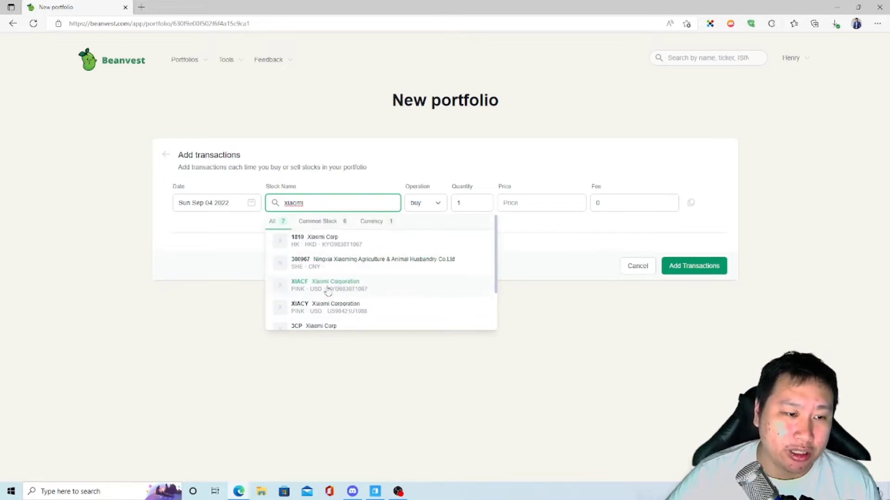
{"action": "left_click", "coordinate": [340, 245]}
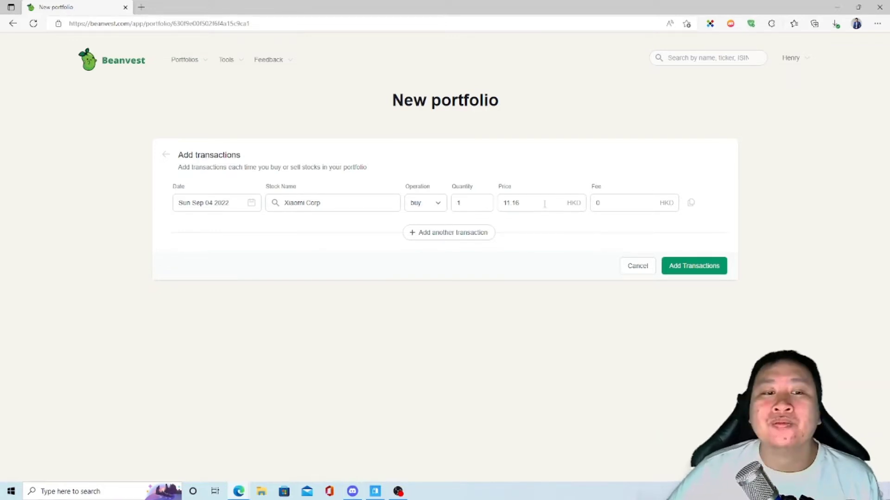
- Look through the operation types offered for the Xiaomi transaction and cancel the entry without adding it
{"action": "left_click", "coordinate": [412, 208]}
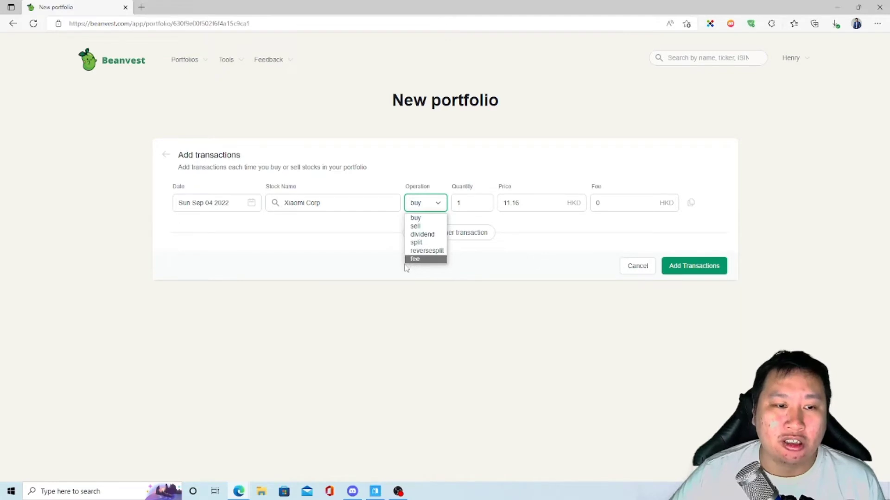
{"action": "left_click", "coordinate": [400, 286]}
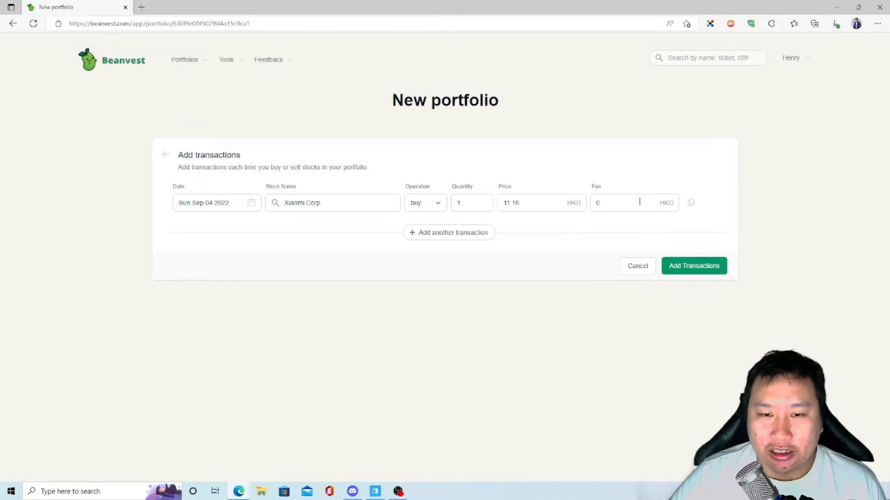
{"action": "left_click", "coordinate": [632, 268]}
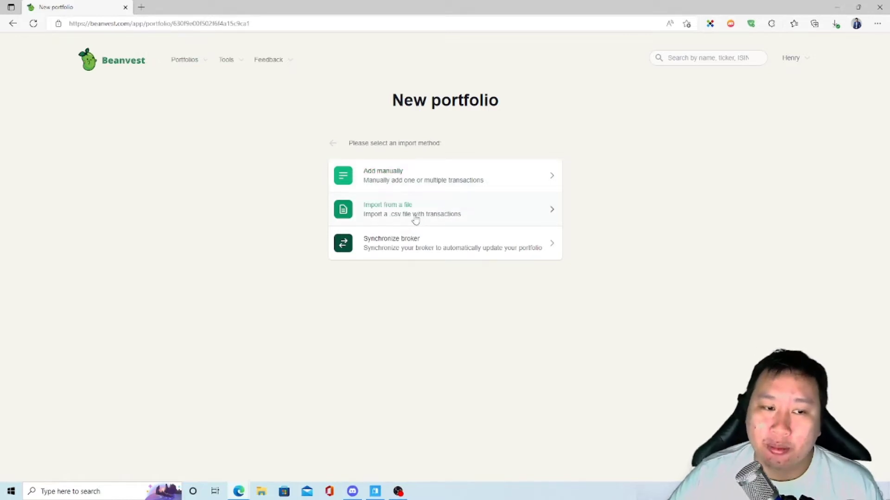
- View the brokers offered for synchronization and return to the New portfolio's holdings to examine the Samsung Electronics gain
{"action": "left_click", "coordinate": [400, 249]}
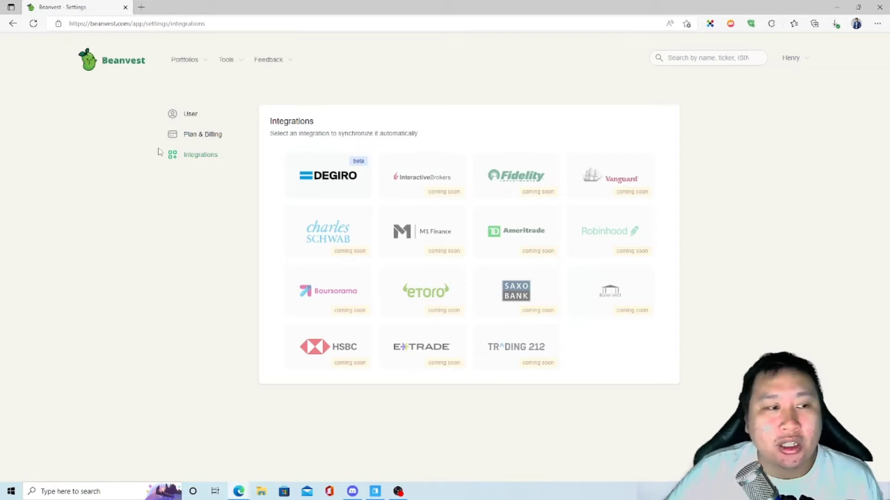
{"action": "left_click", "coordinate": [126, 60]}
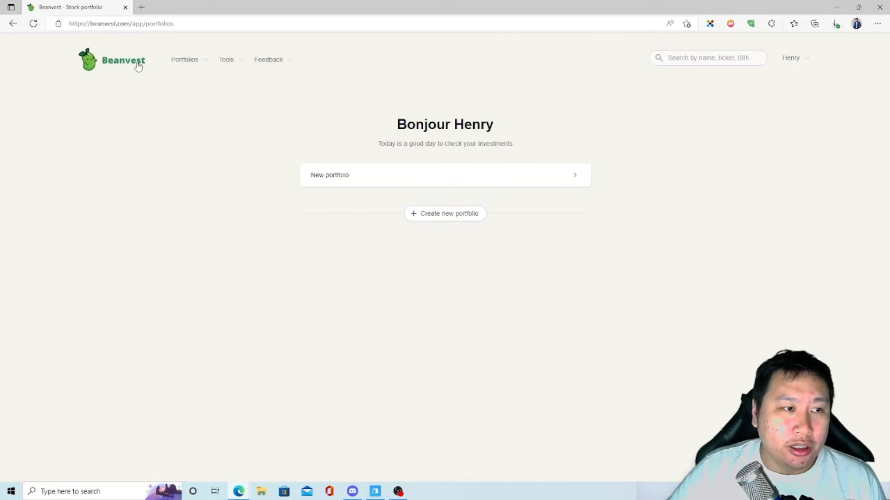
{"action": "left_click", "coordinate": [391, 174]}
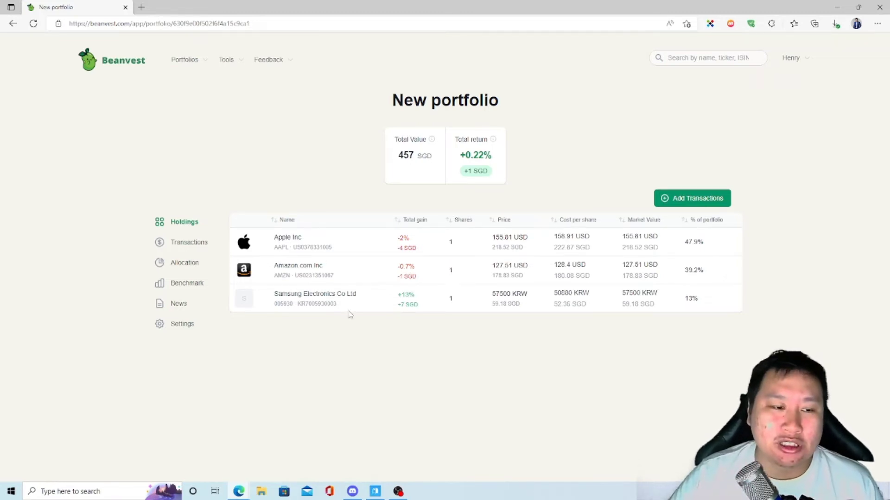
{"action": "left_click_drag", "start_coordinate": [398, 297], "coordinate": [416, 308]}
{"action": "left_click", "coordinate": [408, 316]}
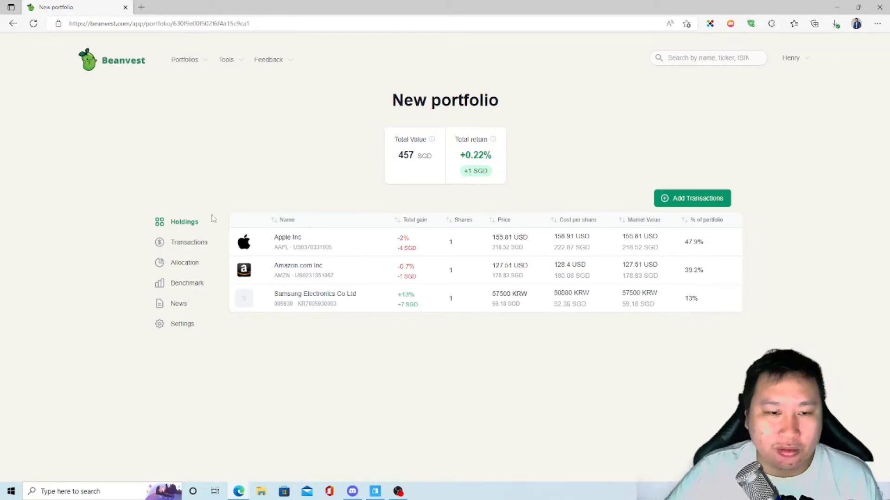
- Review the portfolio's transactions, filtering them by last month and by this year
{"action": "left_click", "coordinate": [176, 243]}
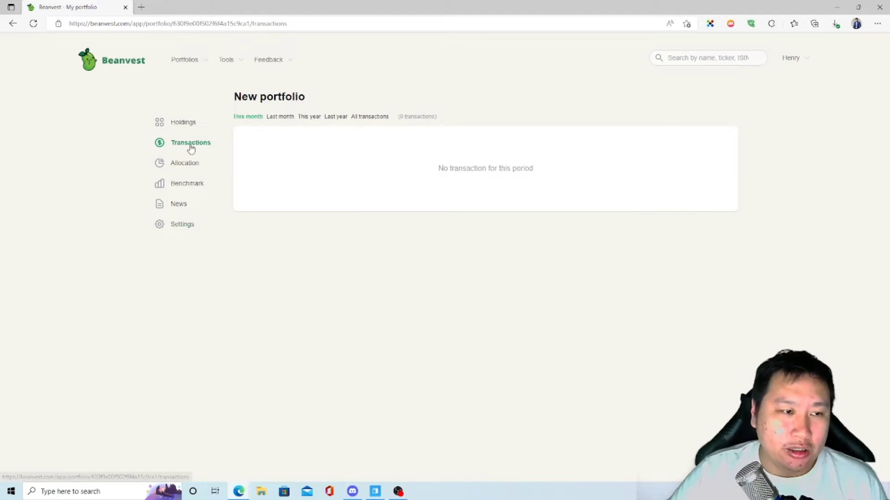
{"action": "left_click", "coordinate": [278, 117]}
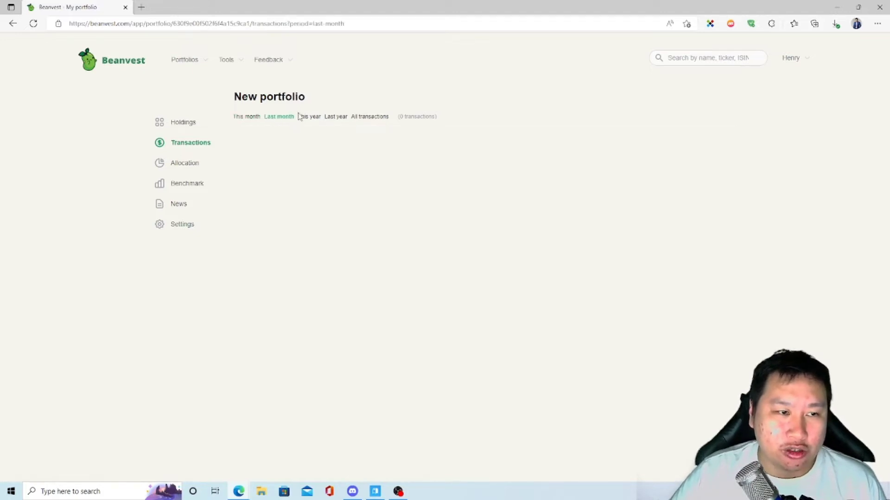
{"action": "left_click", "coordinate": [313, 117]}
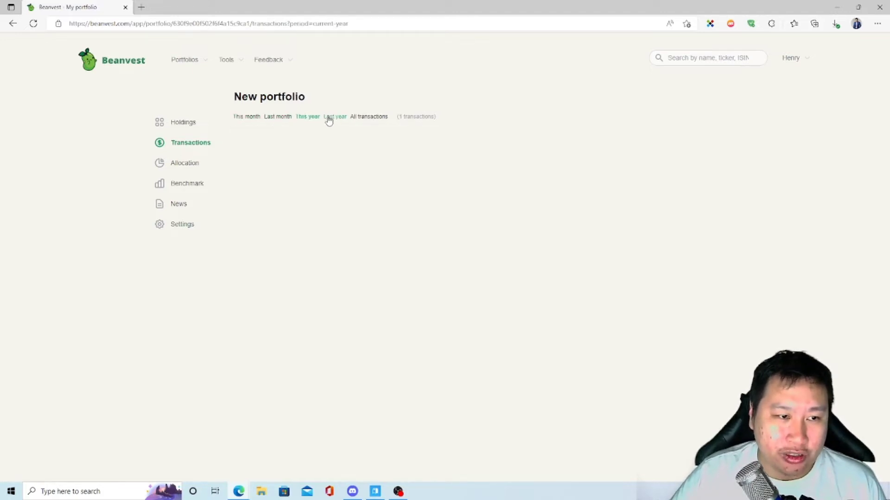
{"action": "left_click", "coordinate": [269, 117]}
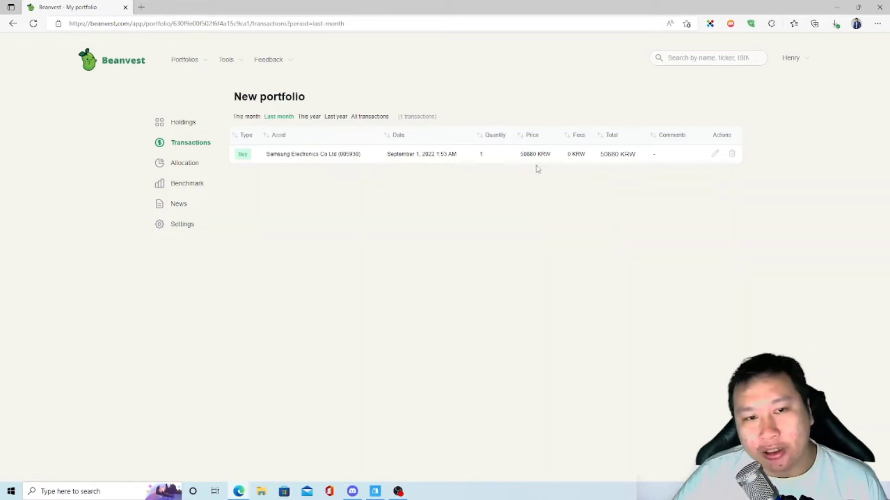
{"action": "left_click_drag", "start_coordinate": [391, 153], "coordinate": [473, 160]}
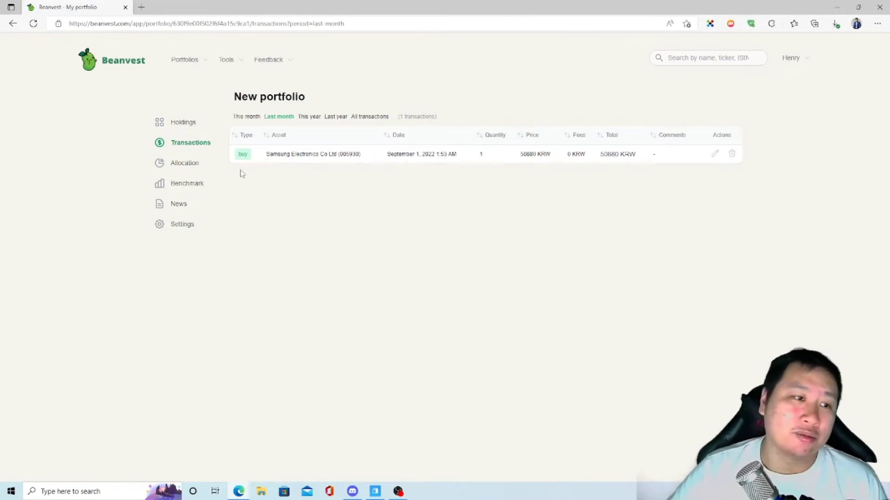
{"action": "left_click", "coordinate": [309, 119]}
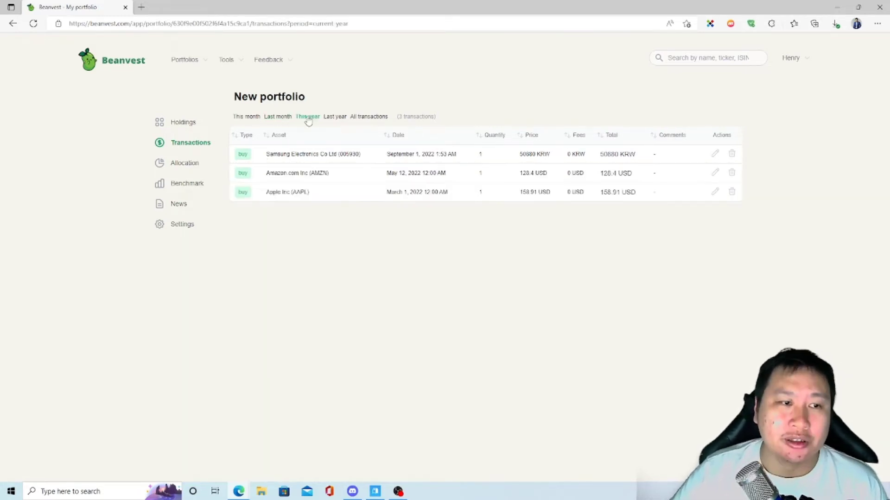
- Open the portfolio's allocation charts and examine each stock's share in the Holdings chart
{"action": "left_click", "coordinate": [172, 168]}
{"action": "right_click", "coordinate": [301, 328]}
{"action": "left_click", "coordinate": [587, 341]}
{"action": "mouse_move", "coordinate": [410, 251]}
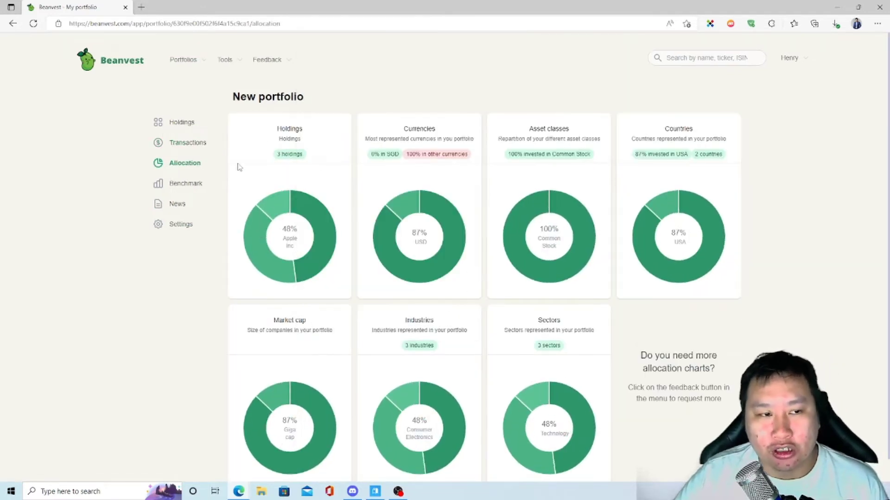
{"action": "mouse_move", "coordinate": [280, 202]}
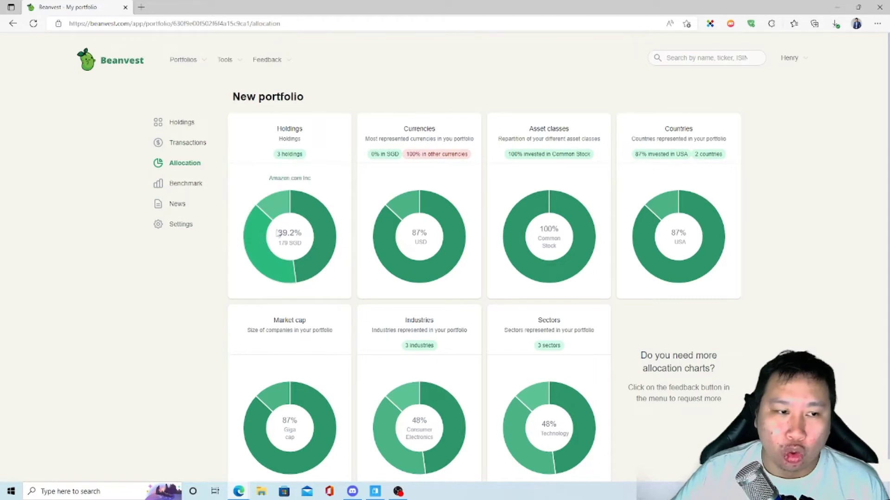
{"action": "mouse_move", "coordinate": [260, 239]}
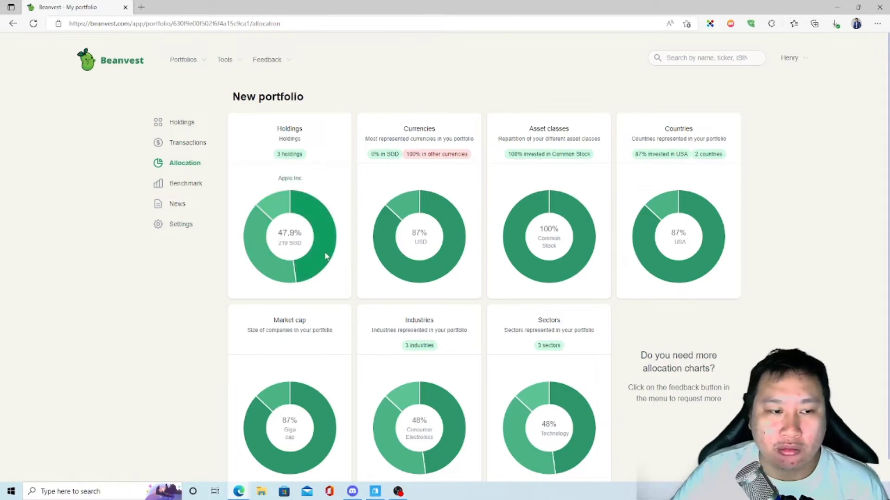
{"action": "mouse_move", "coordinate": [309, 210]}
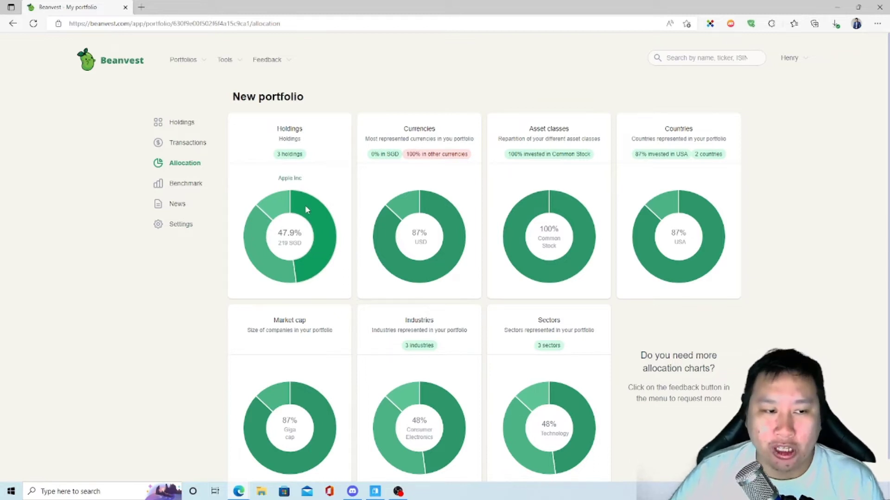
{"action": "mouse_move", "coordinate": [260, 273]}
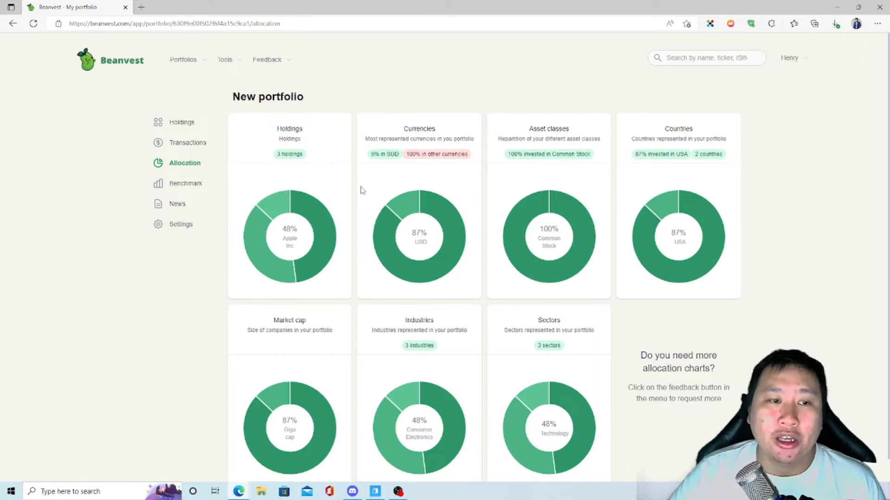
- Examine the Currencies allocation chart, including the shares held in SGD and in other currencies
{"action": "mouse_move", "coordinate": [394, 211]}
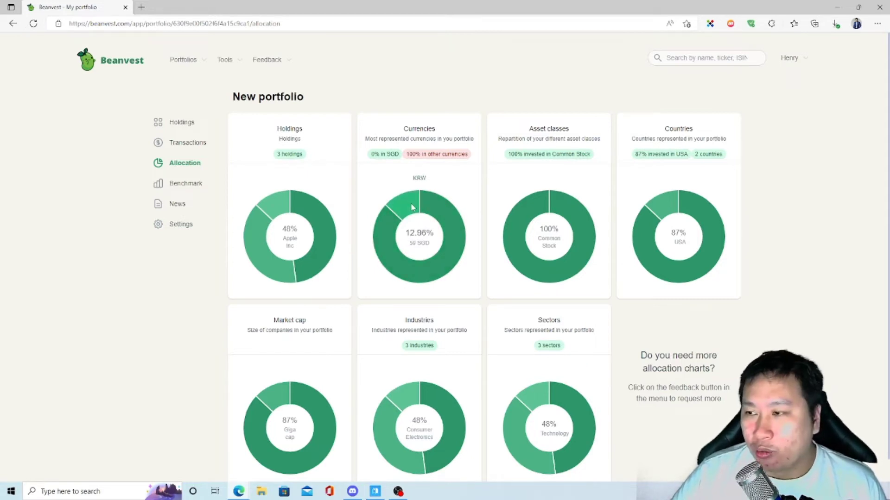
{"action": "triple_click", "coordinate": [381, 154]}
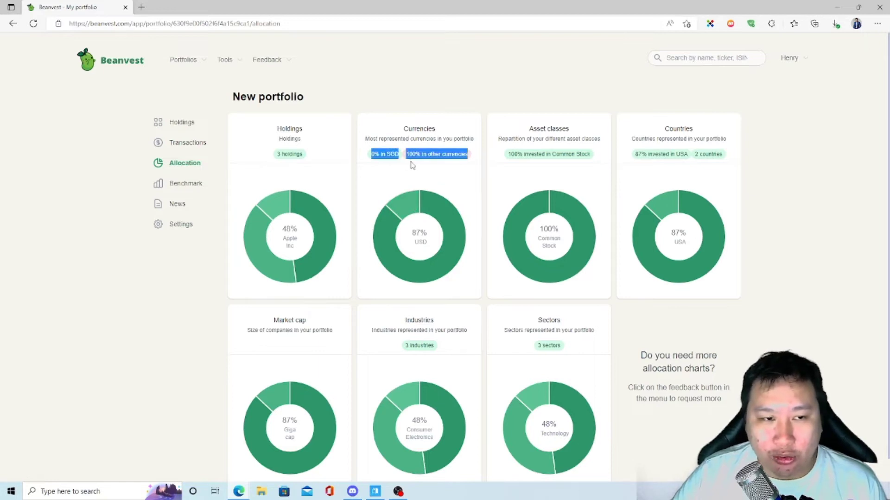
{"action": "left_click", "coordinate": [380, 155]}
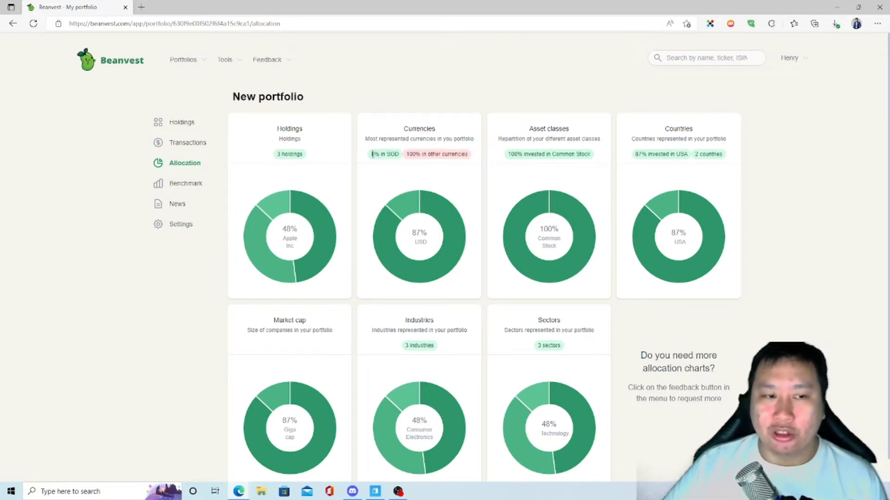
{"action": "left_click_drag", "start_coordinate": [372, 154], "coordinate": [398, 155]}
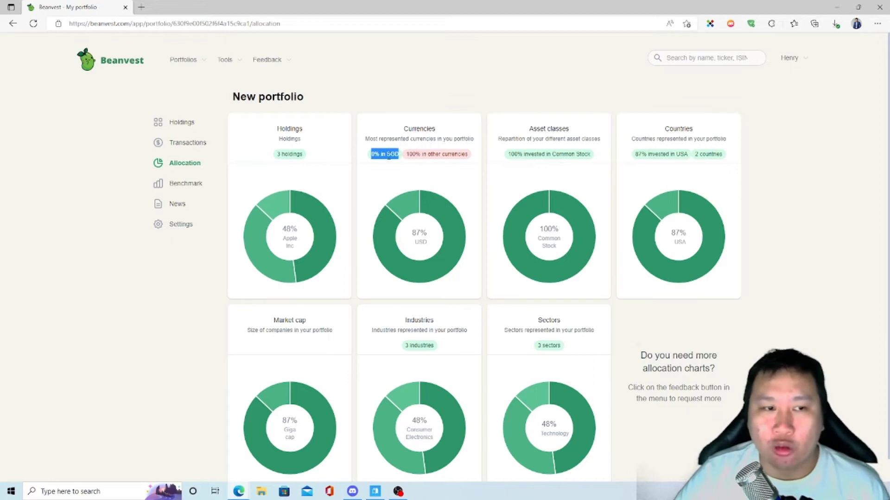
{"action": "left_click_drag", "start_coordinate": [407, 154], "coordinate": [489, 154]}
{"action": "left_click", "coordinate": [461, 157]}
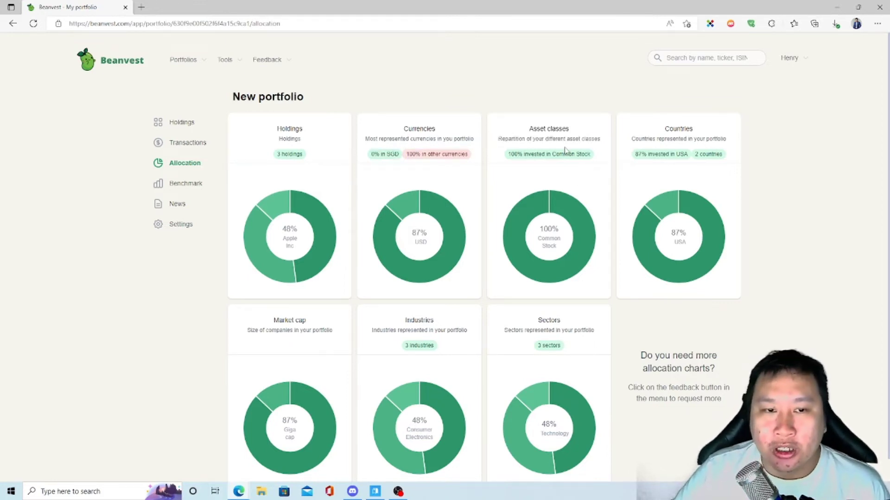
- Examine the asset class, country and market cap allocation charts of the portfolio
{"action": "mouse_move", "coordinate": [525, 201]}
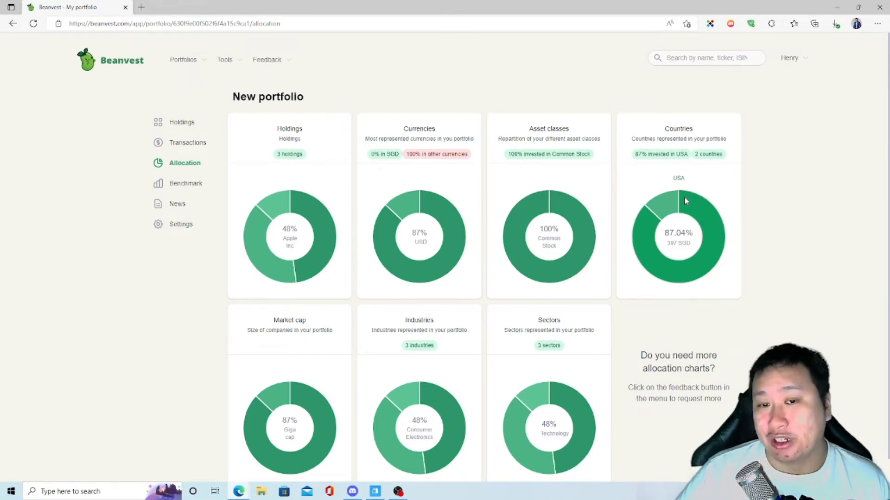
{"action": "mouse_move", "coordinate": [675, 197]}
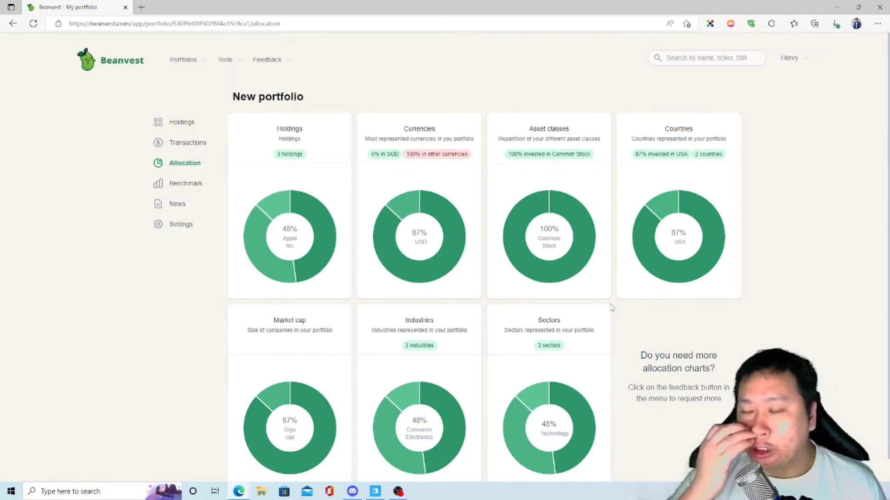
{"action": "scroll", "coordinate": [371, 259], "scroll_direction": "down", "scroll_amount": 1}
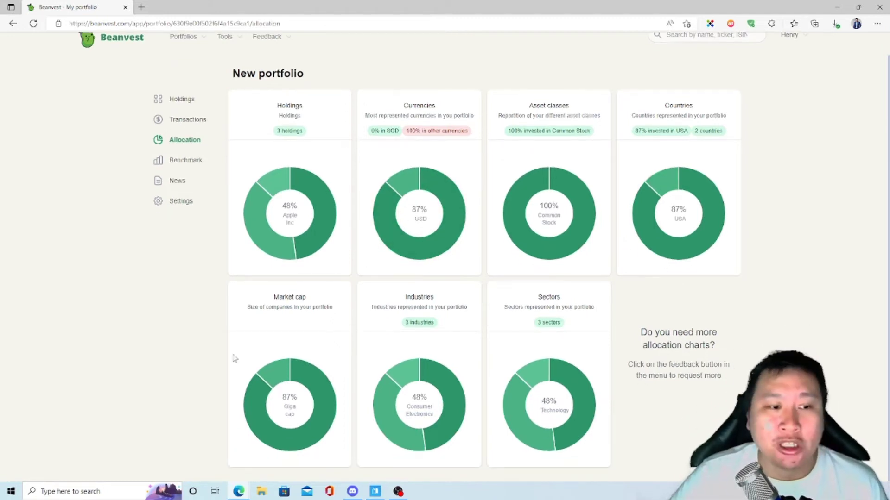
{"action": "mouse_move", "coordinate": [327, 381]}
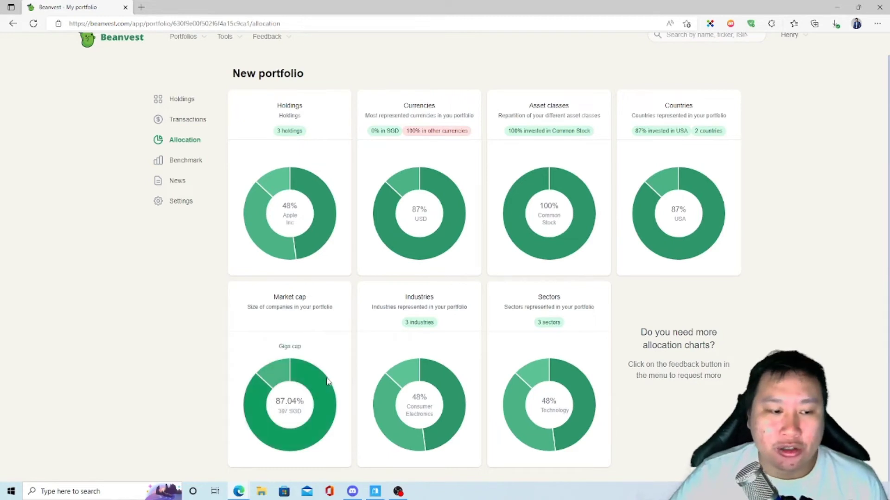
{"action": "mouse_move", "coordinate": [282, 375]}
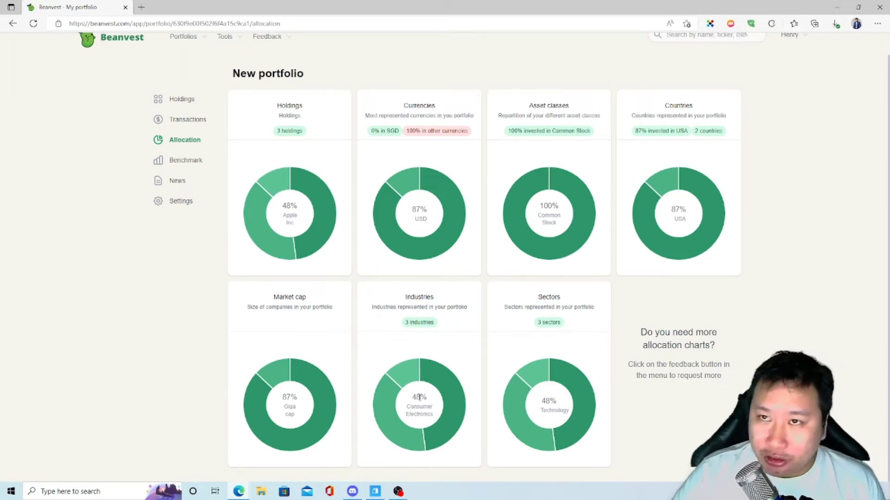
- Examine the portfolio's industry and sector allocation charts, checking the share of individual segments
{"action": "mouse_move", "coordinate": [410, 389]}
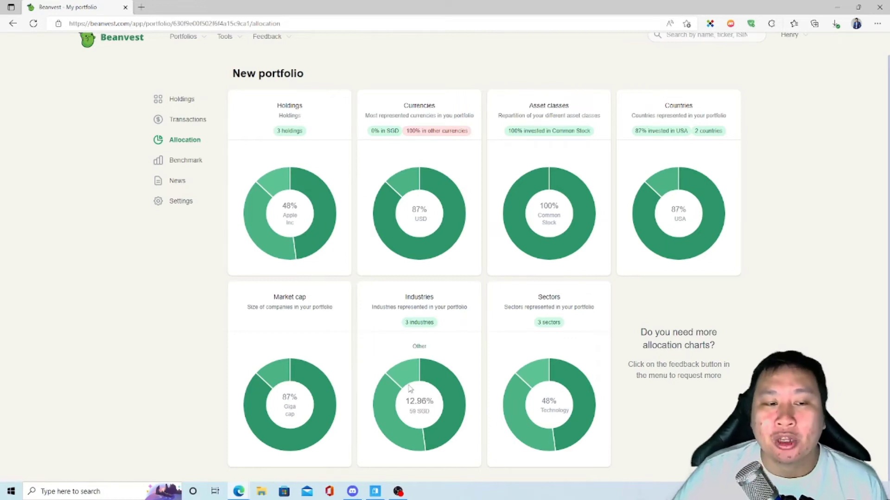
{"action": "mouse_move", "coordinate": [417, 433]}
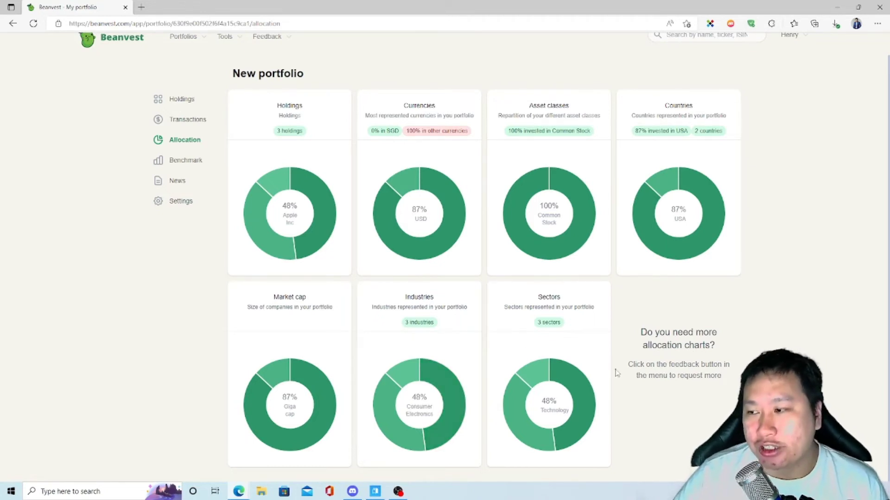
{"action": "mouse_move", "coordinate": [530, 397]}
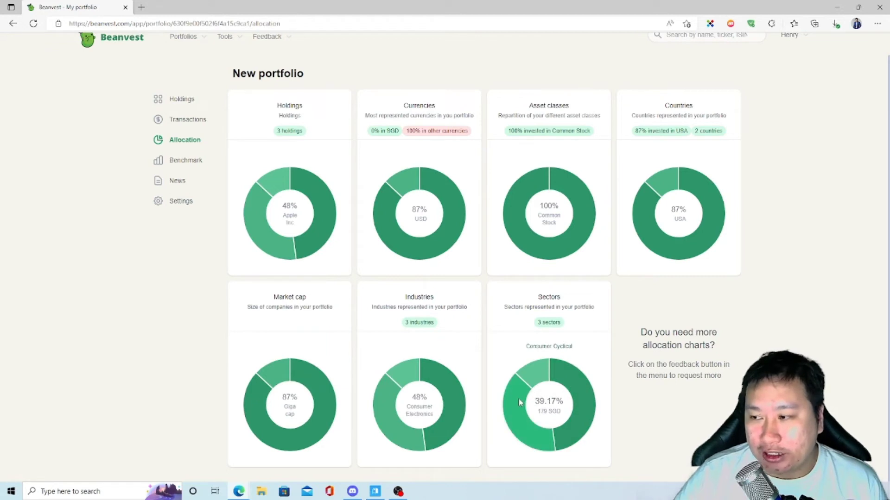
{"action": "mouse_move", "coordinate": [549, 375]}
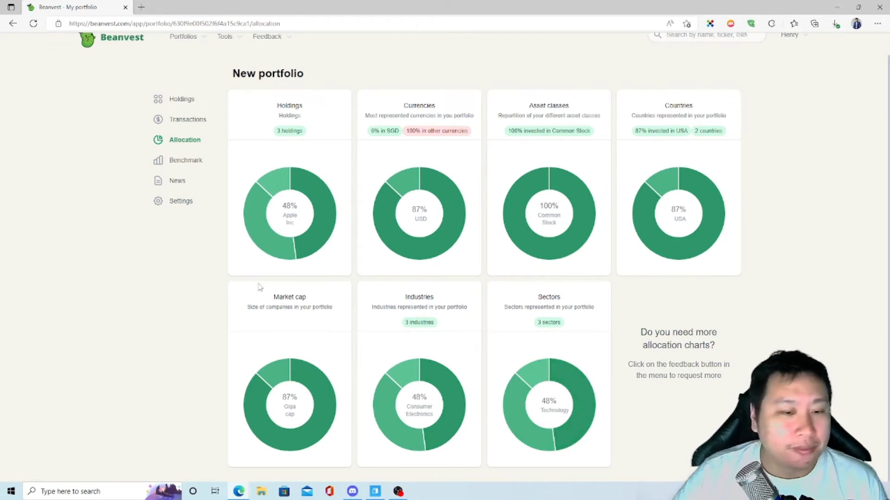
- Open the portfolio's benchmark comparison and replace the Sherriff International Corporation benchmark with Xiaomi Corp
{"action": "left_click", "coordinate": [197, 161]}
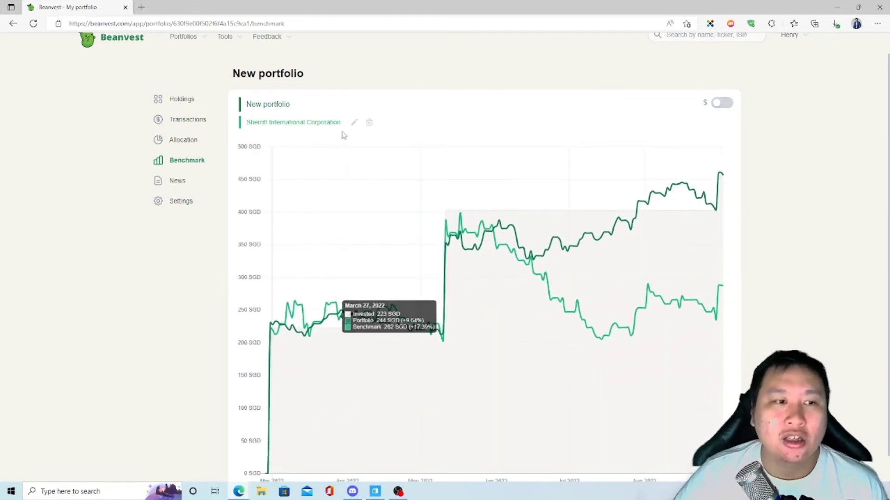
{"action": "left_click", "coordinate": [369, 122]}
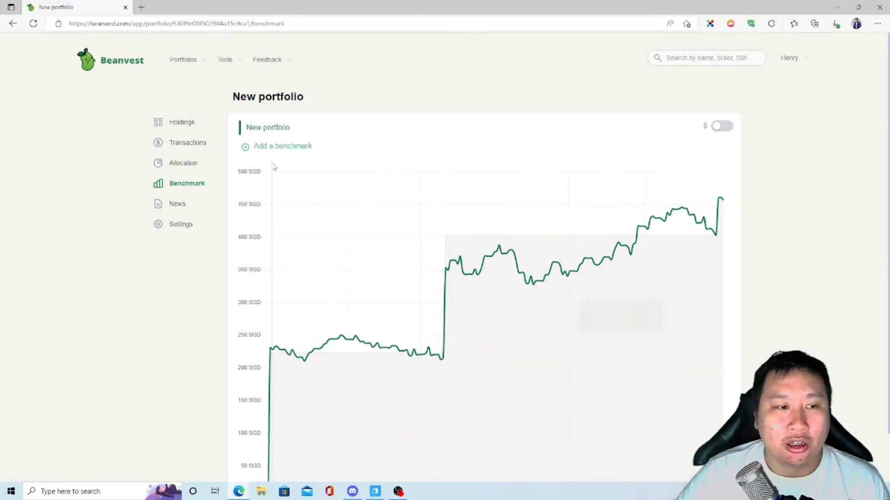
{"action": "left_click", "coordinate": [263, 146]}
{"action": "left_click", "coordinate": [319, 150]}
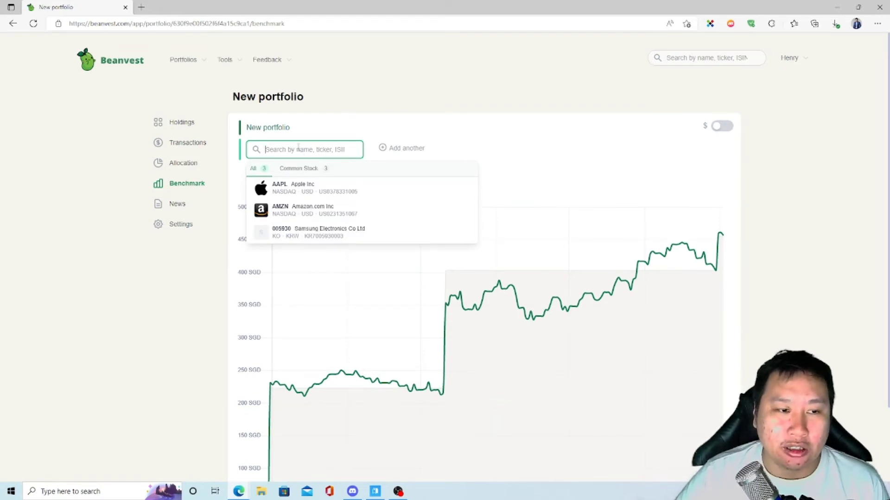
{"action": "type", "text": "xiaomi"}
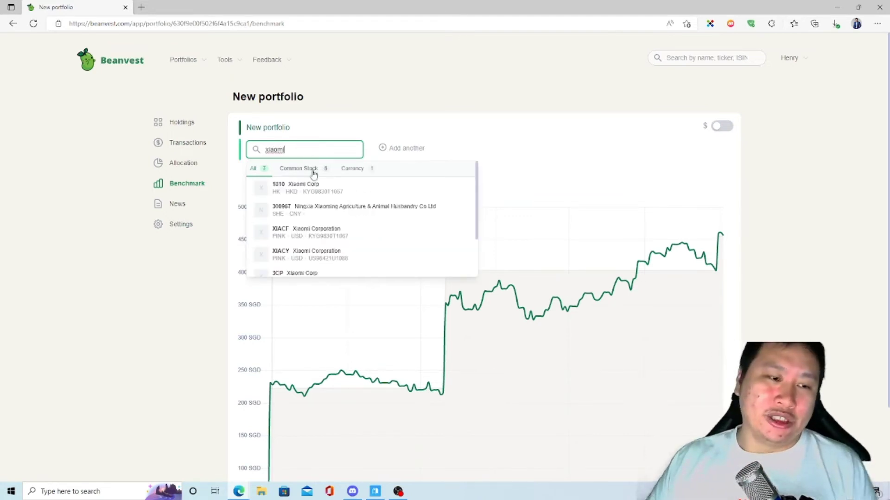
{"action": "left_click", "coordinate": [311, 184]}
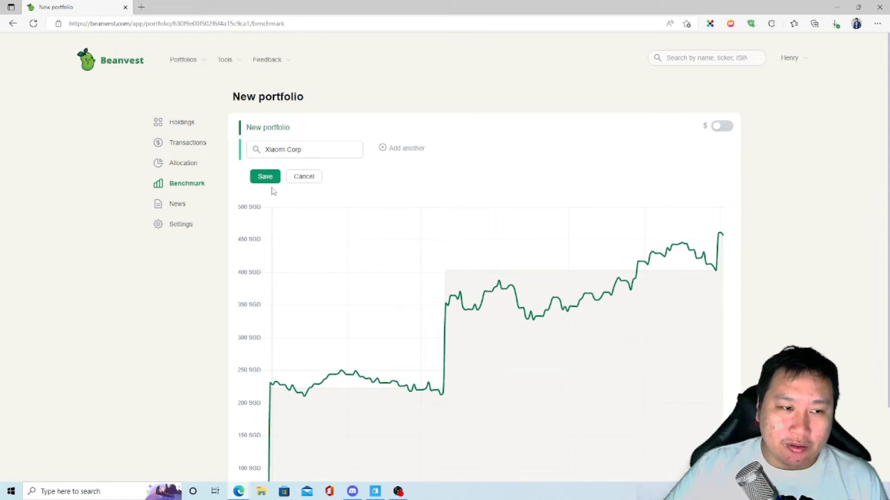
{"action": "left_click", "coordinate": [262, 180]}
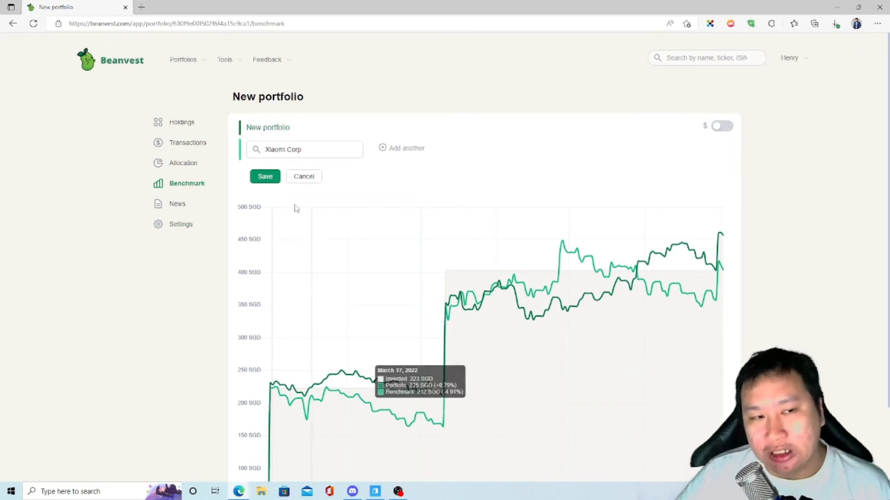
- Compare the portfolio's performance with the Xiaomi Corp benchmark in currency values and in percentages, leaving the chart in percentages
{"action": "scroll", "coordinate": [454, 218], "scroll_direction": "down", "scroll_amount": 2}
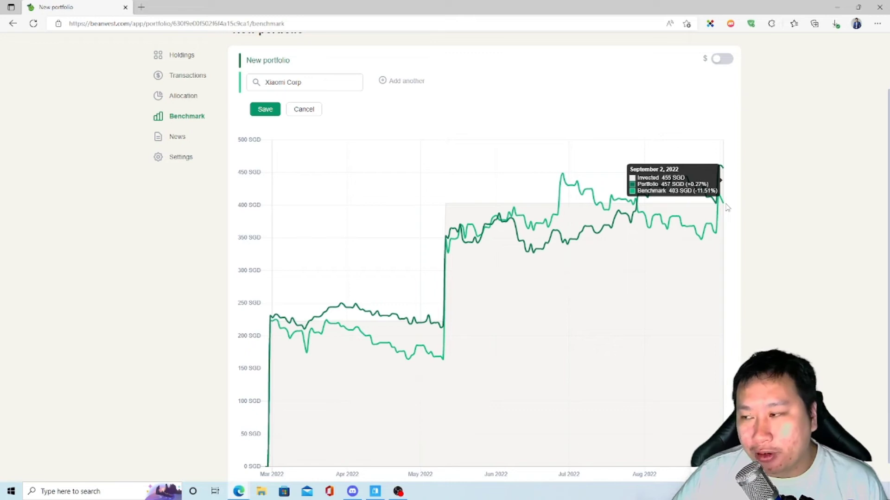
{"action": "scroll", "coordinate": [493, 133], "scroll_direction": "up", "scroll_amount": 2}
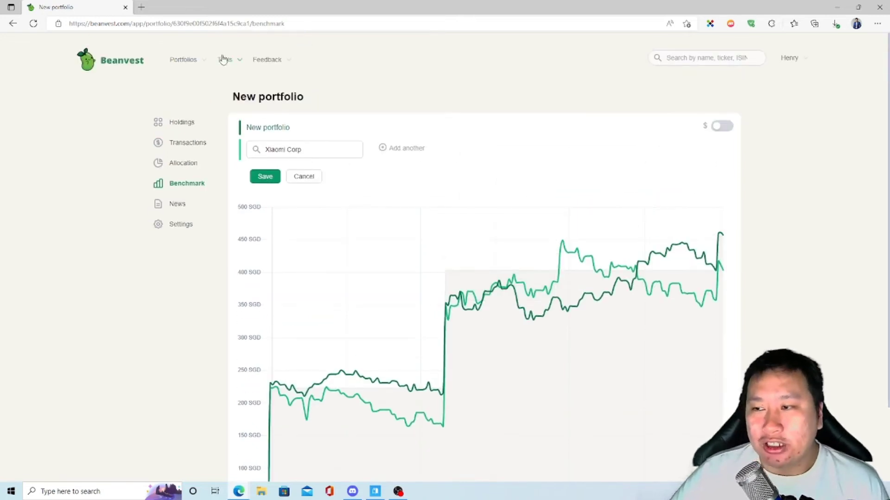
{"action": "left_click", "coordinate": [723, 130]}
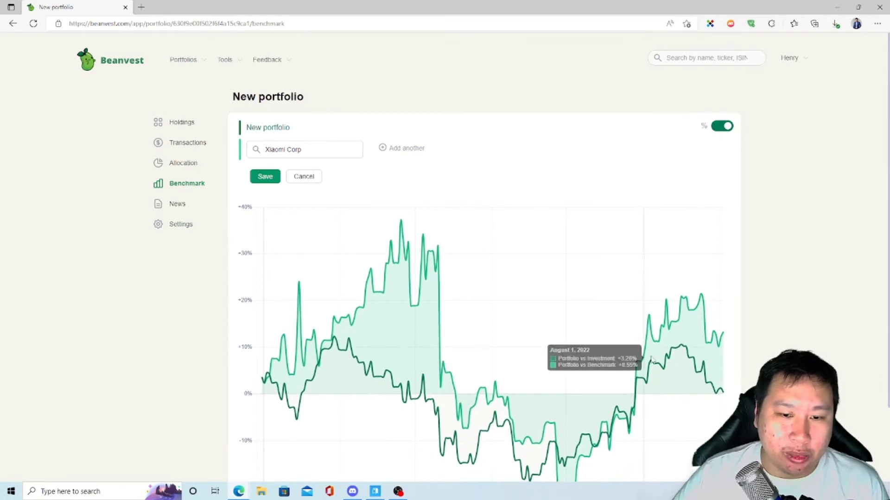
{"action": "left_click", "coordinate": [721, 132]}
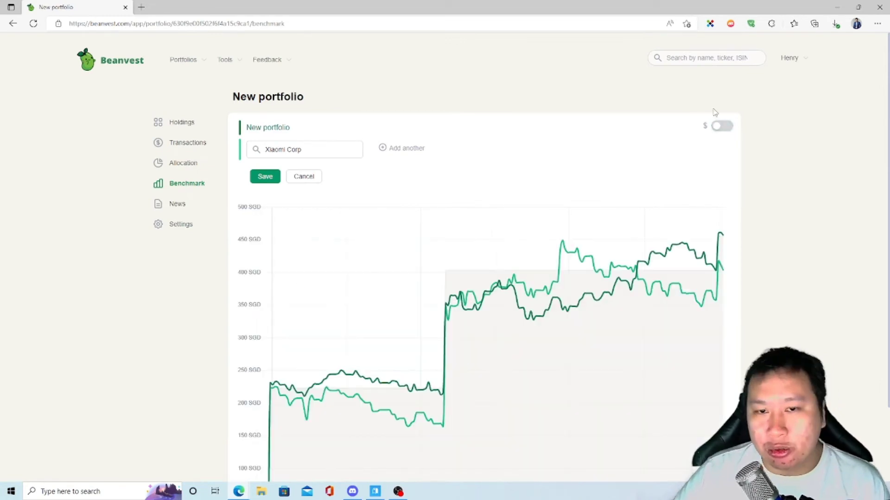
{"action": "left_click", "coordinate": [720, 132]}
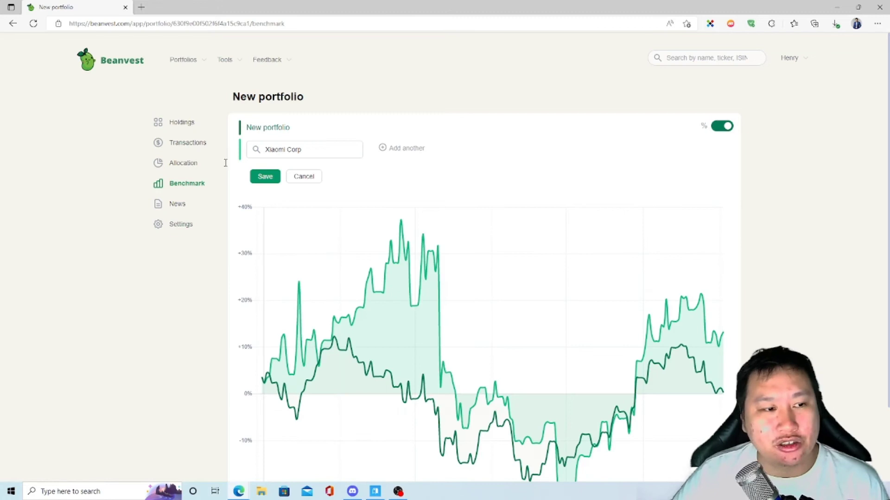
- Open the portfolio's news feed and browse the articles about the held stocks
{"action": "left_click", "coordinate": [184, 205]}
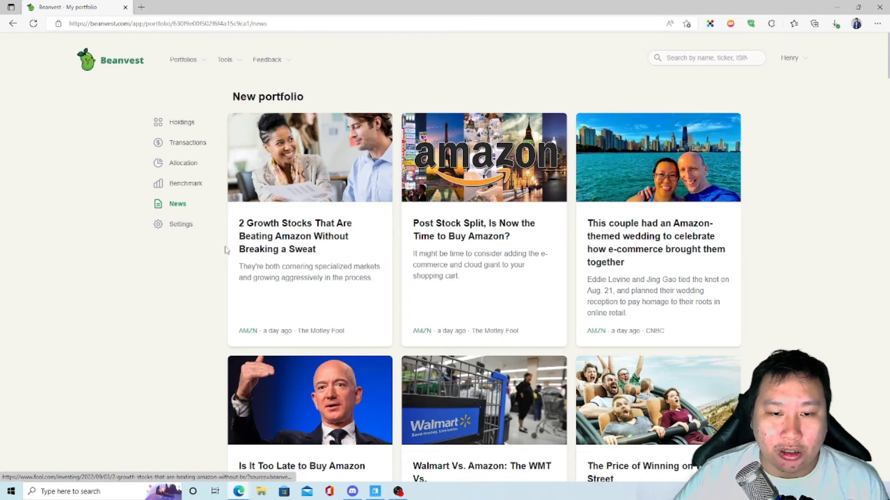
{"action": "scroll", "coordinate": [298, 293], "scroll_direction": "down", "scroll_amount": 4}
{"action": "scroll", "coordinate": [115, 227], "scroll_direction": "up", "scroll_amount": 4}
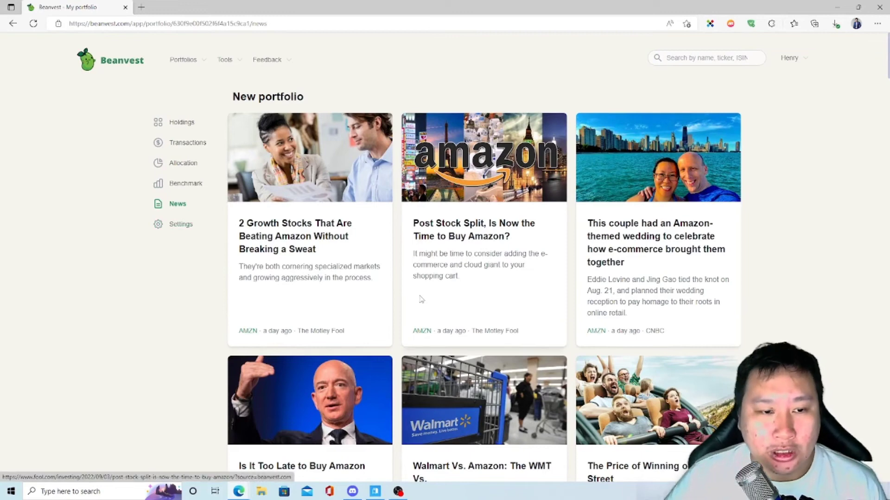
{"action": "scroll", "coordinate": [399, 338], "scroll_direction": "down", "scroll_amount": 4}
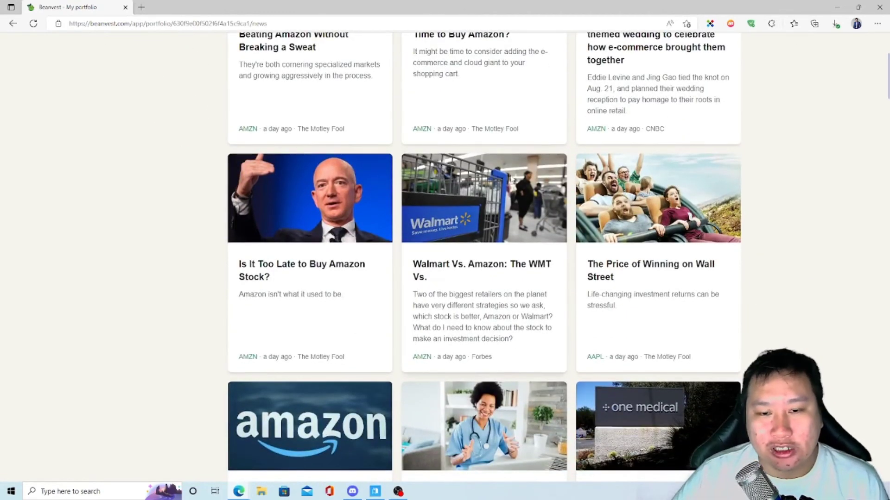
{"action": "scroll", "coordinate": [420, 277], "scroll_direction": "down", "scroll_amount": 5}
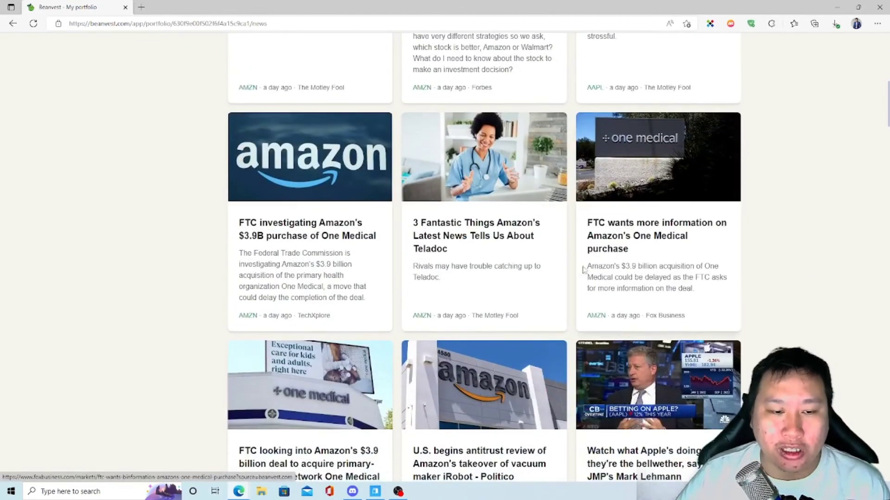
{"action": "scroll", "coordinate": [586, 264], "scroll_direction": "down", "scroll_amount": 7}
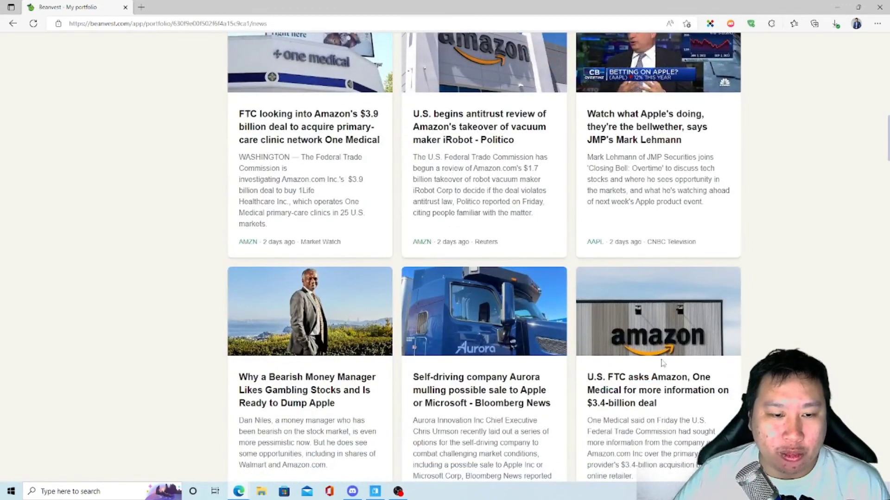
{"action": "scroll", "coordinate": [422, 302], "scroll_direction": "up", "scroll_amount": 15}
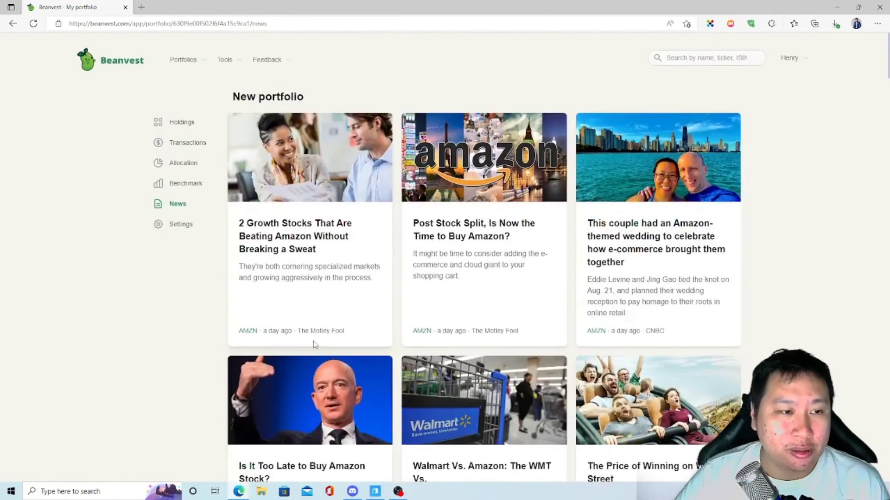
{"action": "scroll", "coordinate": [538, 329], "scroll_direction": "down", "scroll_amount": 7}
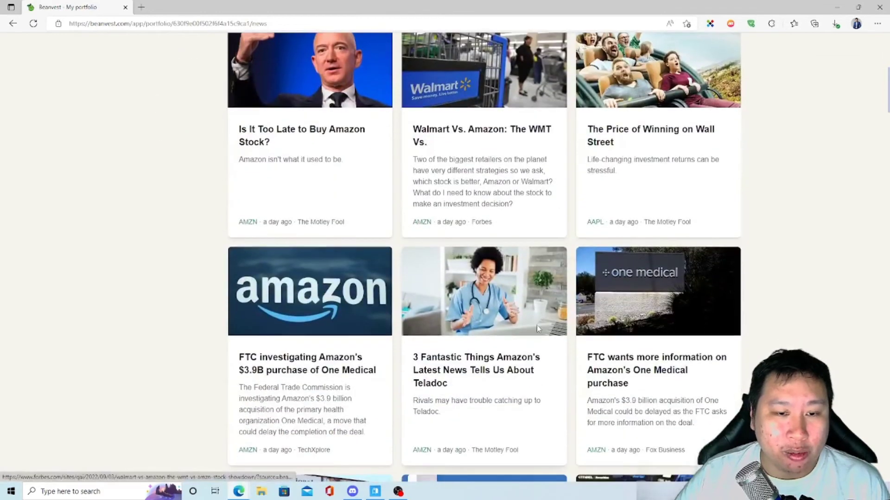
{"action": "scroll", "coordinate": [341, 300], "scroll_direction": "up", "scroll_amount": 7}
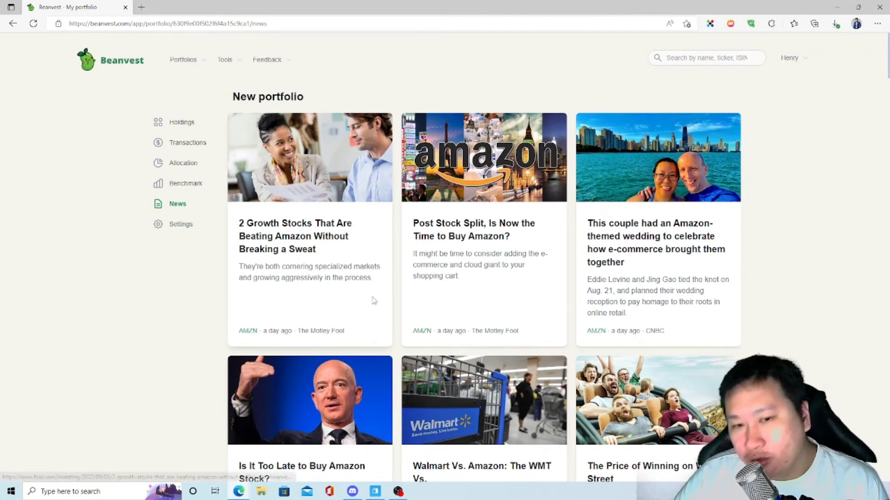
{"action": "scroll", "coordinate": [630, 345], "scroll_direction": "down", "scroll_amount": 1}
{"action": "scroll", "coordinate": [630, 344], "scroll_direction": "down", "scroll_amount": 4}
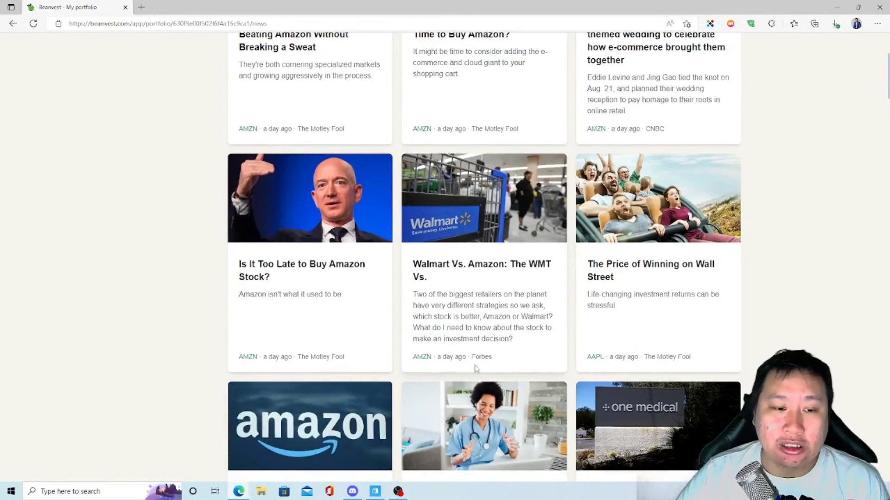
{"action": "scroll", "coordinate": [476, 367], "scroll_direction": "down", "scroll_amount": 4}
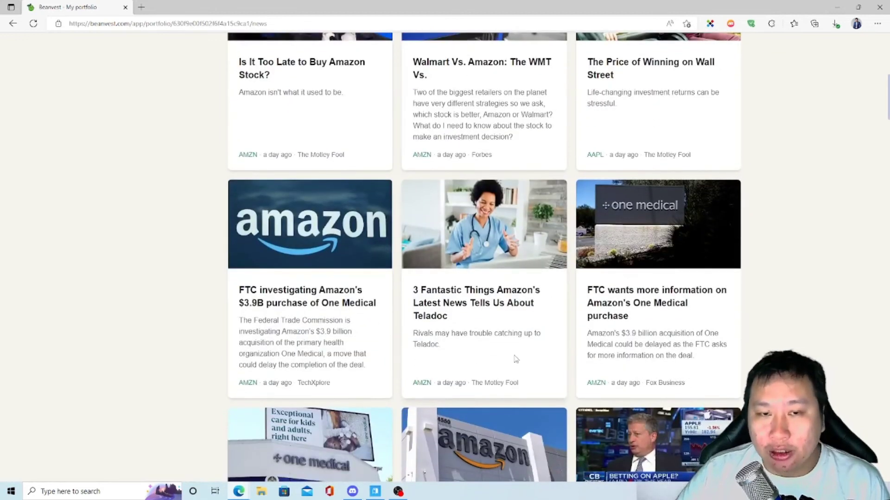
{"action": "scroll", "coordinate": [515, 359], "scroll_direction": "up", "scroll_amount": 8}
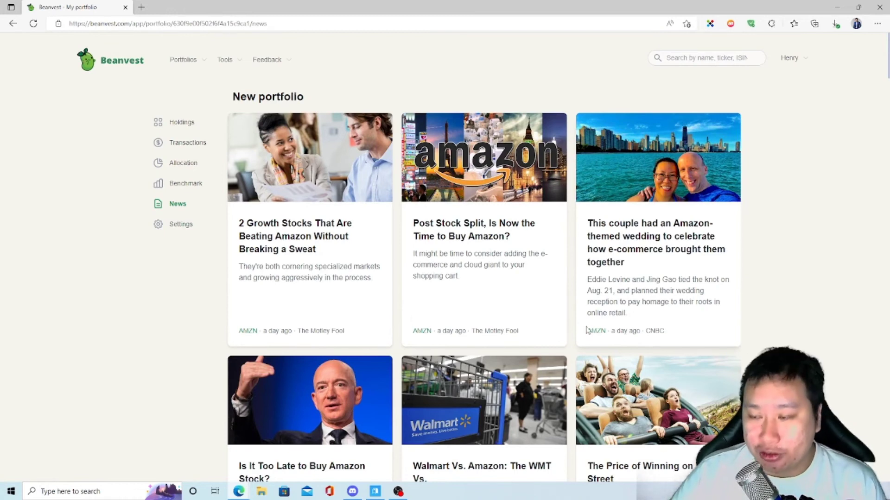
- Review the portfolio's settings and return to its holdings overview
{"action": "left_click", "coordinate": [167, 227]}
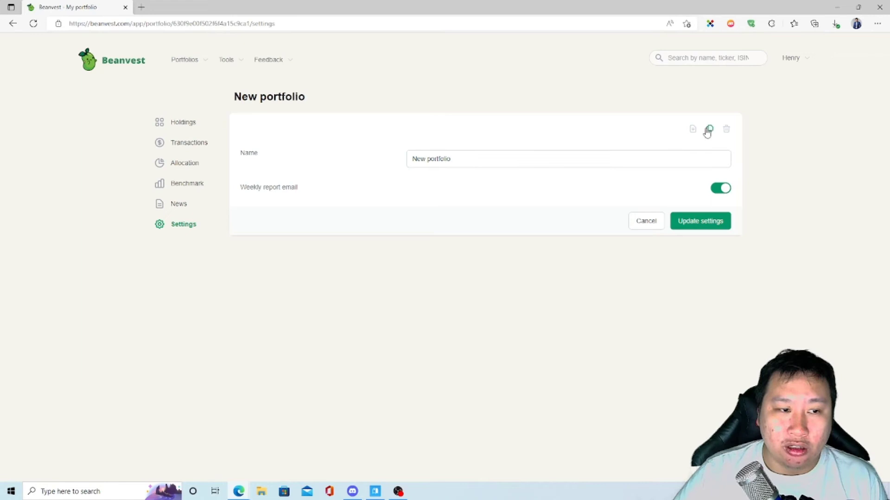
{"action": "left_click", "coordinate": [181, 125]}
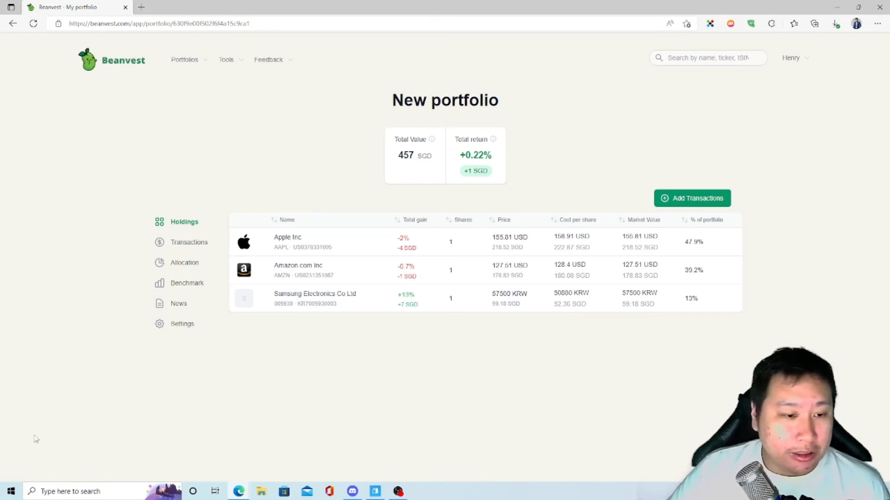
- Look through the account menu's options and open the feedback form
{"action": "left_click", "coordinate": [799, 62]}
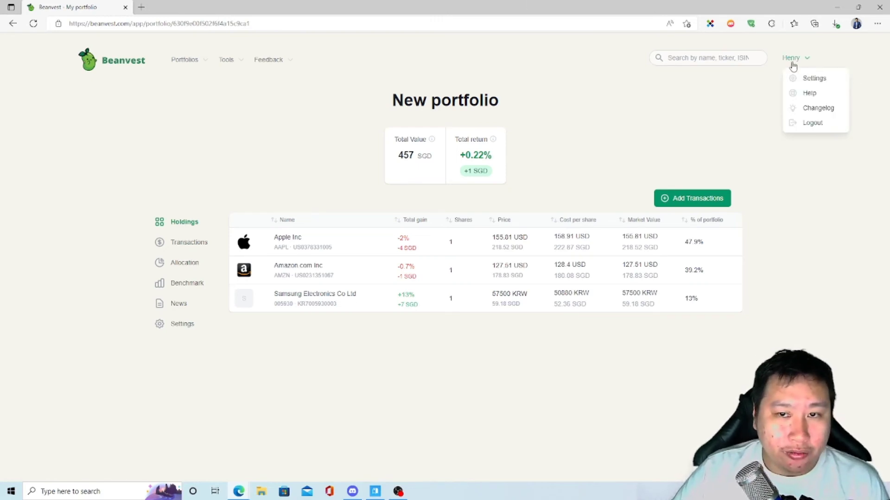
{"action": "right_click", "coordinate": [818, 110]}
{"action": "left_click", "coordinate": [699, 121]}
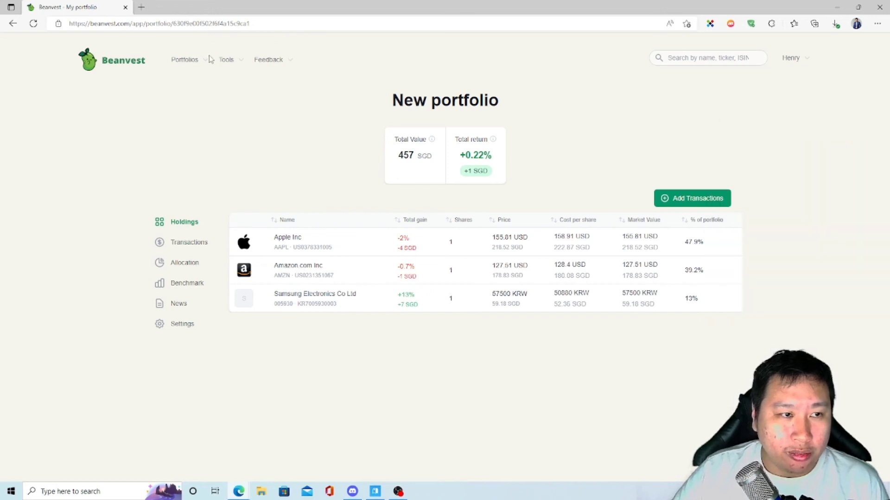
{"action": "left_click", "coordinate": [792, 59]}
{"action": "left_click", "coordinate": [278, 62]}
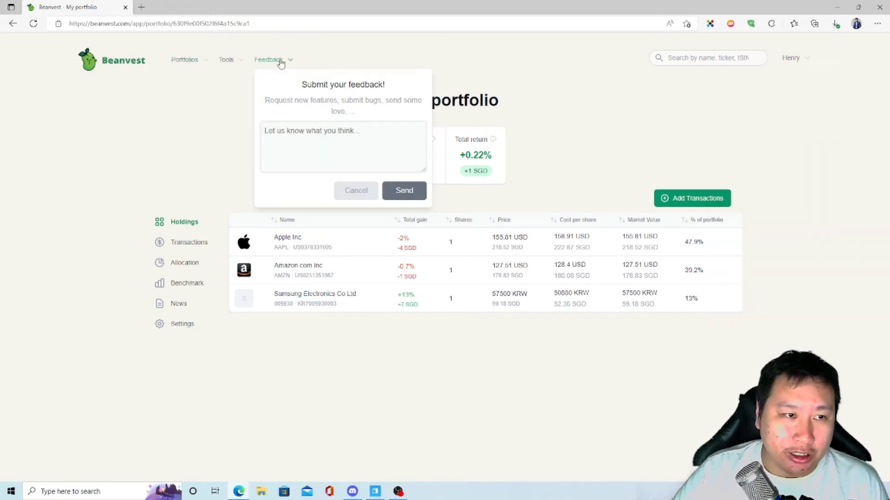
- Open Beanvest's changelog, look through it to the end, and go to the product roadmap
{"action": "left_click", "coordinate": [804, 64]}
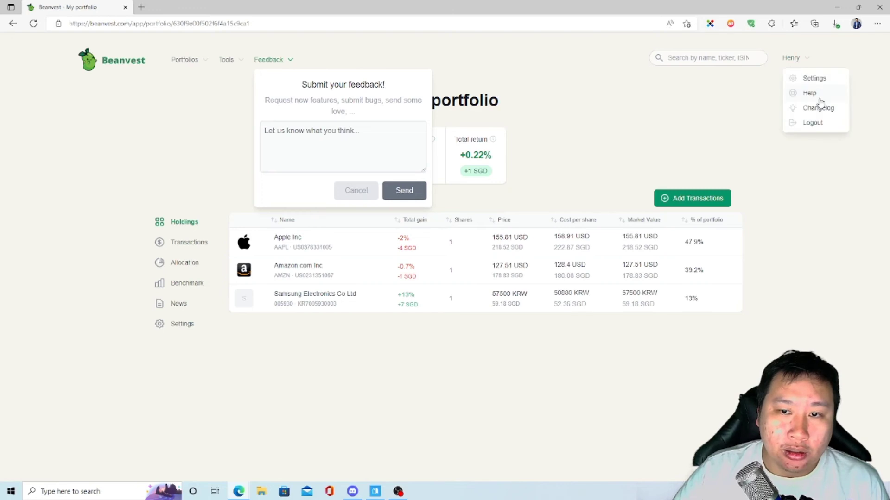
{"action": "left_click", "coordinate": [813, 109]}
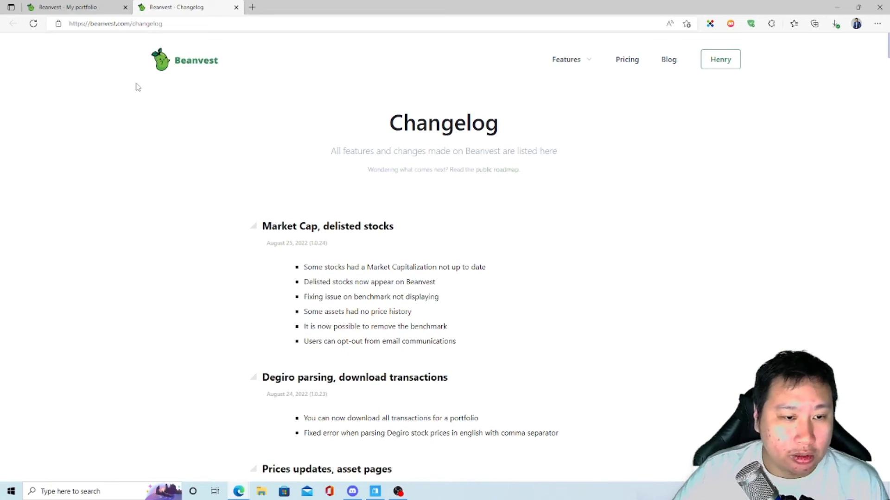
{"action": "scroll", "coordinate": [887, 56], "scroll_direction": "down", "scroll_amount": 20}
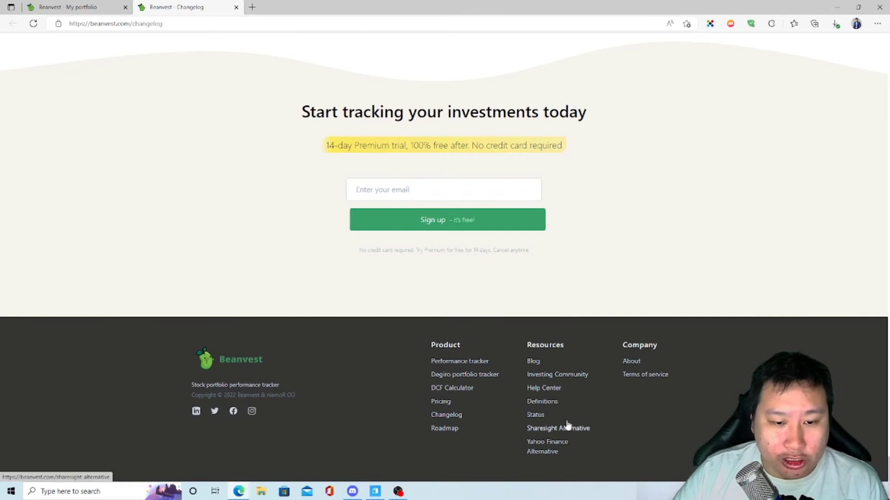
{"action": "left_click", "coordinate": [446, 430]}
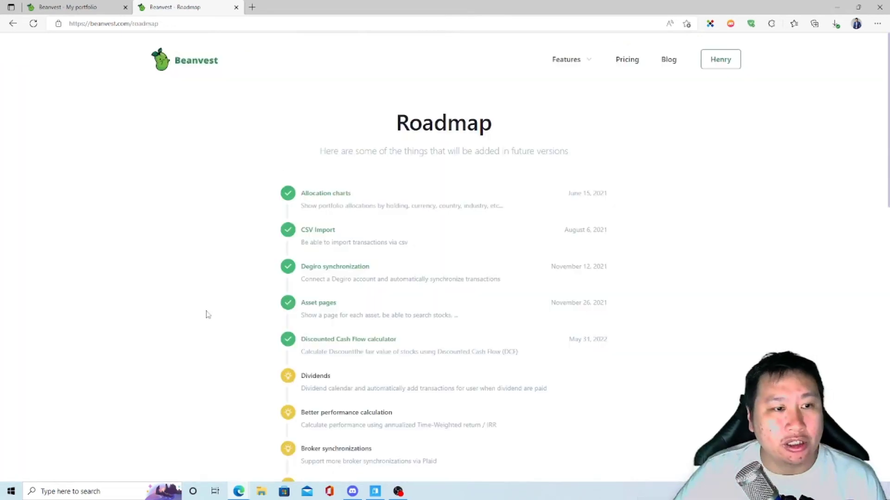
- Examine the roadmap's planned Dividends and Broker synchronizations entries, highlighting their descriptions while reading
{"action": "scroll", "coordinate": [196, 319], "scroll_direction": "down", "scroll_amount": 5}
{"action": "scroll", "coordinate": [199, 324], "scroll_direction": "down", "scroll_amount": 1}
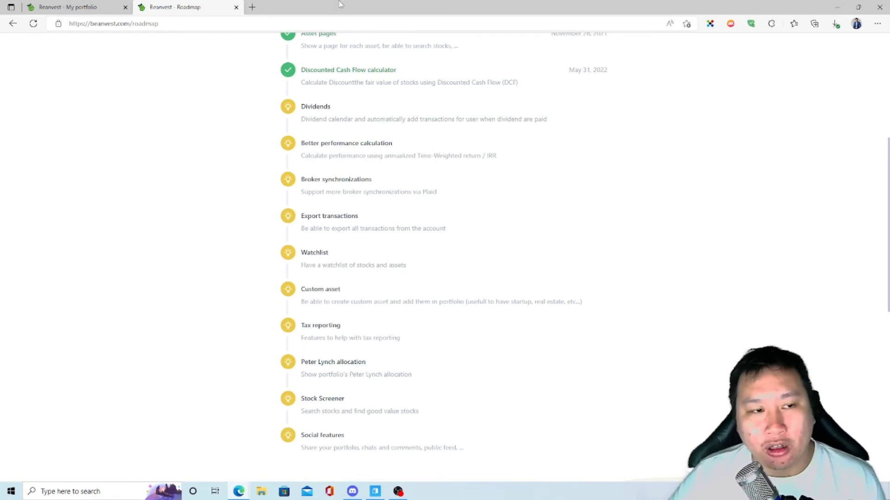
{"action": "left_click_drag", "start_coordinate": [303, 109], "coordinate": [353, 119]}
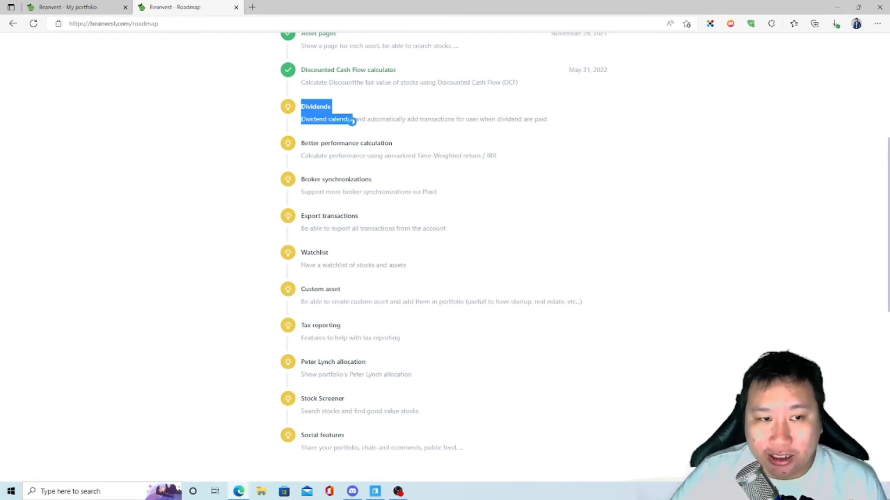
{"action": "left_click", "coordinate": [354, 120]}
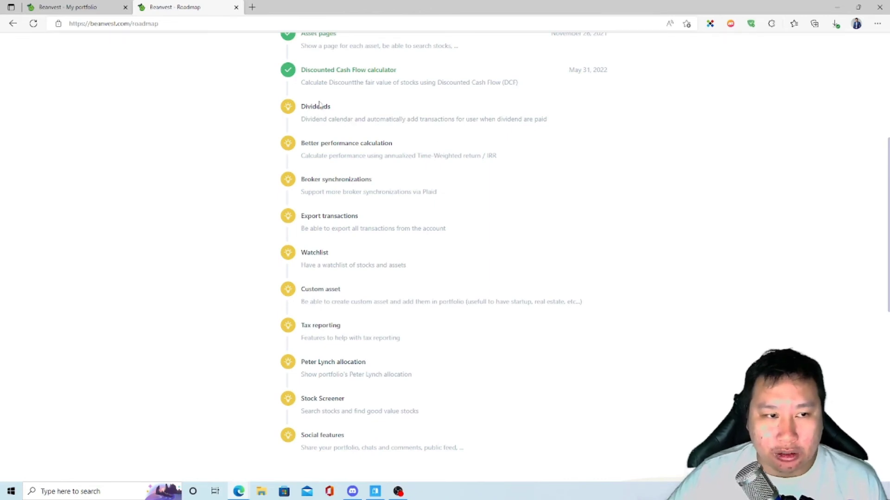
{"action": "left_click_drag", "start_coordinate": [354, 119], "coordinate": [380, 119]}
{"action": "left_click", "coordinate": [390, 154]}
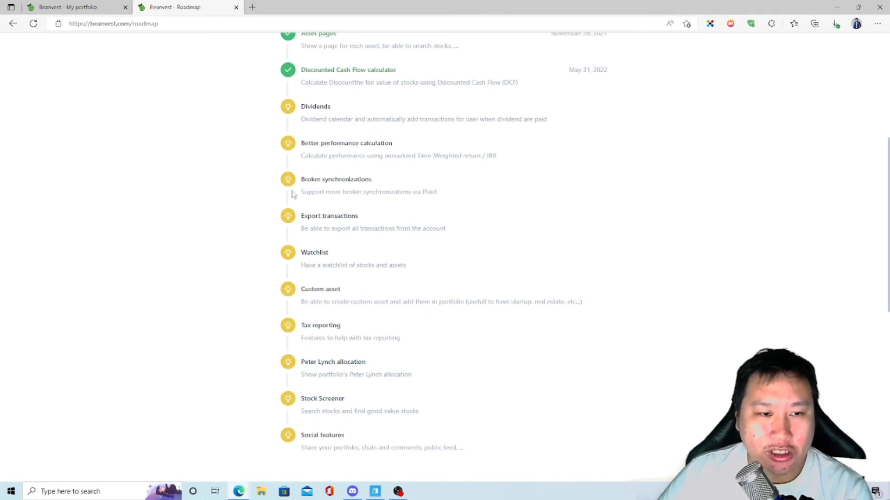
{"action": "left_click_drag", "start_coordinate": [301, 182], "coordinate": [450, 197]}
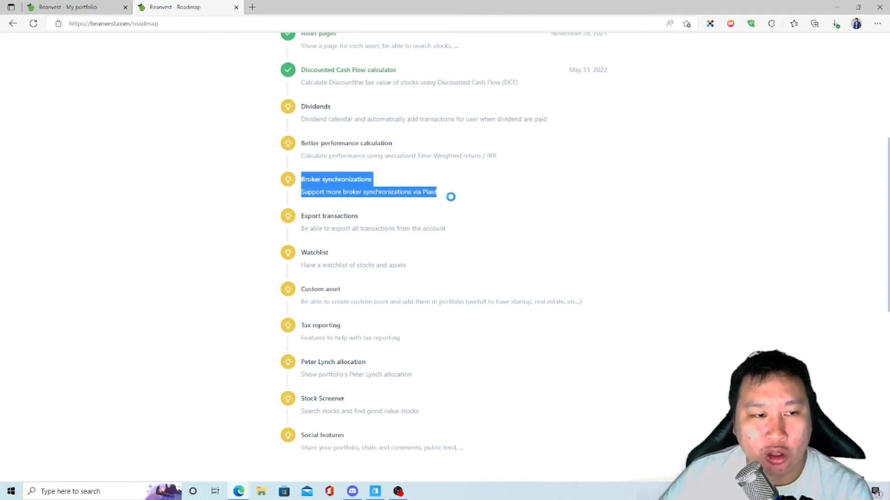
{"action": "left_click", "coordinate": [401, 242]}
- Examine the planned Watchlist entry on the roadmap, comparing it with the neighbouring Broker synchronizations entry
{"action": "scroll", "coordinate": [350, 230], "scroll_direction": "down", "scroll_amount": 1}
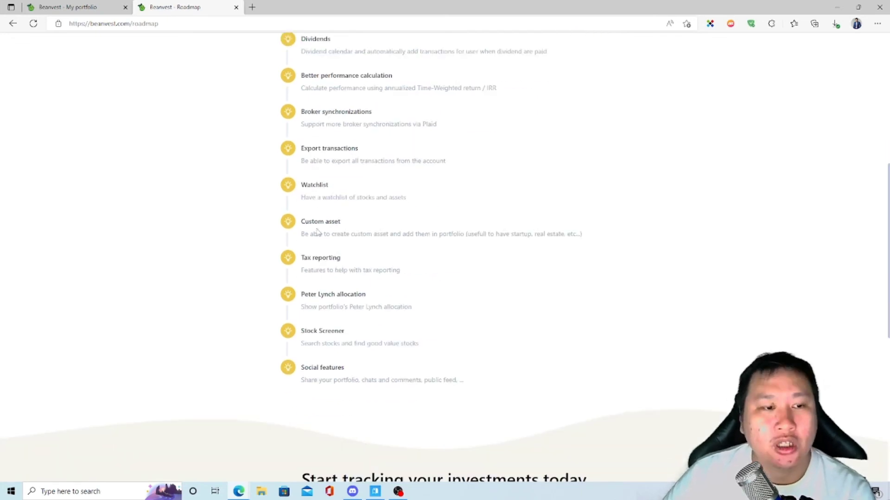
{"action": "left_click_drag", "start_coordinate": [311, 185], "coordinate": [402, 200]}
{"action": "left_click_drag", "start_coordinate": [401, 199], "coordinate": [394, 197]}
{"action": "scroll", "coordinate": [317, 118], "scroll_direction": "up", "scroll_amount": 2}
{"action": "left_click_drag", "start_coordinate": [306, 172], "coordinate": [376, 184]}
{"action": "scroll", "coordinate": [369, 185], "scroll_direction": "down", "scroll_amount": 2}
{"action": "left_click_drag", "start_coordinate": [314, 112], "coordinate": [394, 125]}
{"action": "left_click_drag", "start_coordinate": [304, 187], "coordinate": [415, 199]}
{"action": "left_click", "coordinate": [341, 215]}
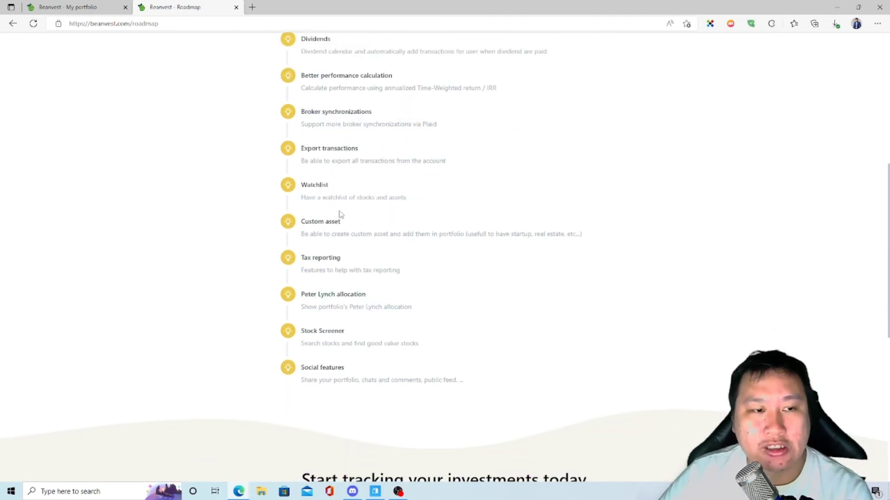
- Read the roadmap's remaining planned entries, highlighting Tax reporting, Stock Screener and Social features
{"action": "scroll", "coordinate": [324, 234], "scroll_direction": "down", "scroll_amount": 2}
{"action": "scroll", "coordinate": [324, 243], "scroll_direction": "up", "scroll_amount": 2}
{"action": "left_click_drag", "start_coordinate": [304, 258], "coordinate": [373, 273]}
{"action": "left_click", "coordinate": [362, 279]}
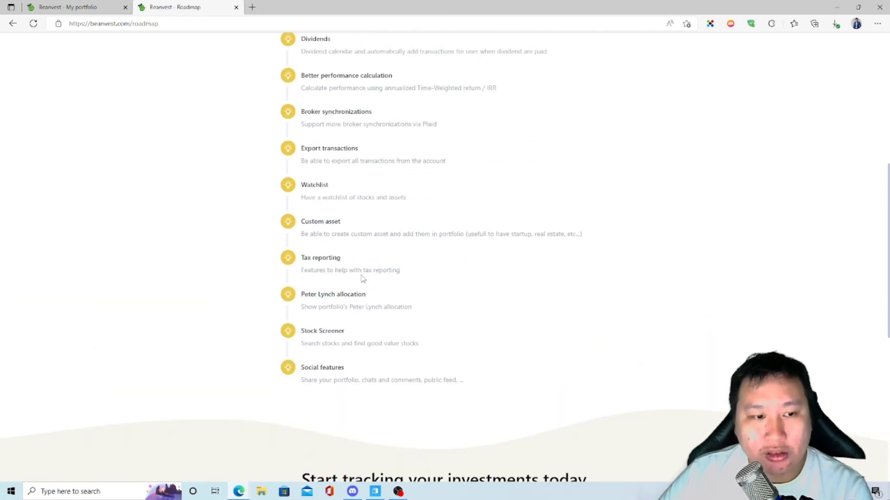
{"action": "scroll", "coordinate": [321, 317], "scroll_direction": "down", "scroll_amount": 3}
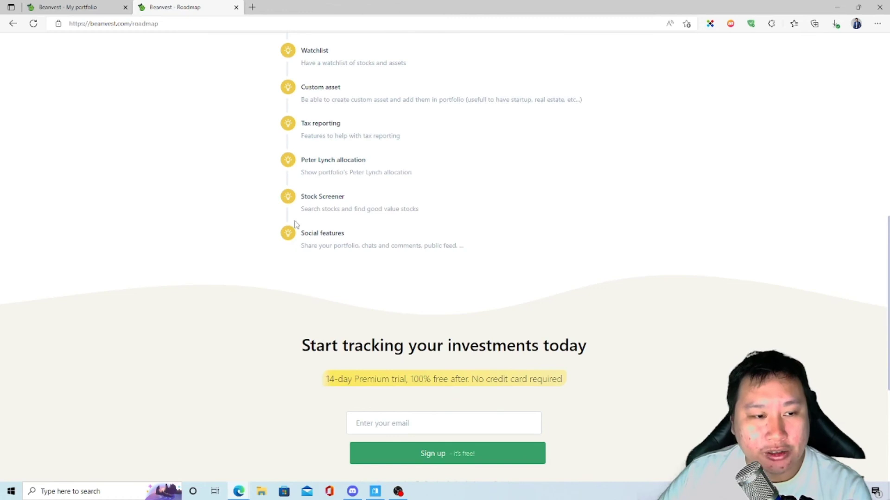
{"action": "left_click_drag", "start_coordinate": [300, 172], "coordinate": [399, 211]}
{"action": "left_click", "coordinate": [307, 209]}
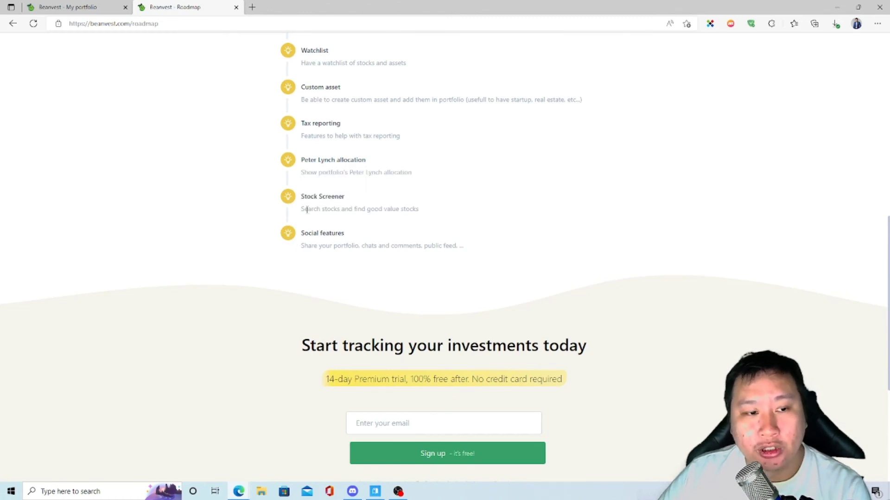
{"action": "left_click_drag", "start_coordinate": [302, 233], "coordinate": [438, 244]}
{"action": "left_click", "coordinate": [339, 244]}
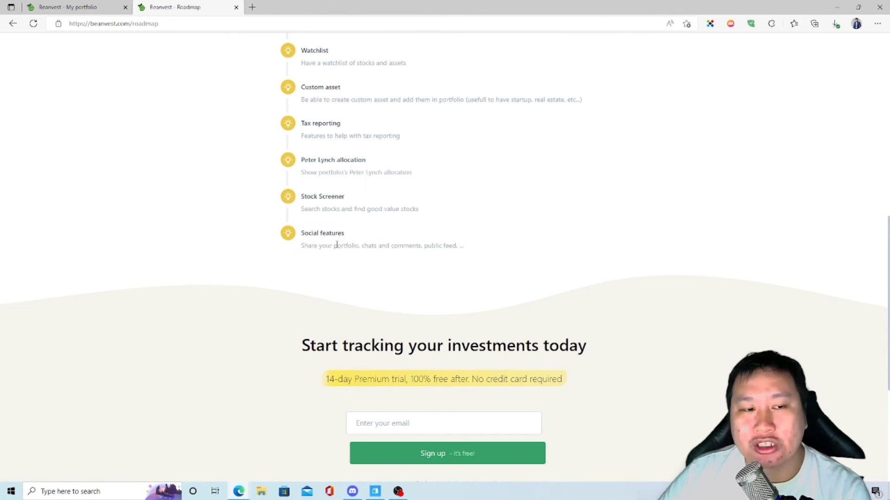
- Look back over the whole roadmap, return to the portfolio page and dismiss its feedback form without sending anything
{"action": "scroll", "coordinate": [337, 248], "scroll_direction": "up", "scroll_amount": 3}
{"action": "scroll", "coordinate": [339, 245], "scroll_direction": "down", "scroll_amount": 4}
{"action": "scroll", "coordinate": [340, 237], "scroll_direction": "up", "scroll_amount": 8}
{"action": "scroll", "coordinate": [340, 238], "scroll_direction": "up", "scroll_amount": 1}
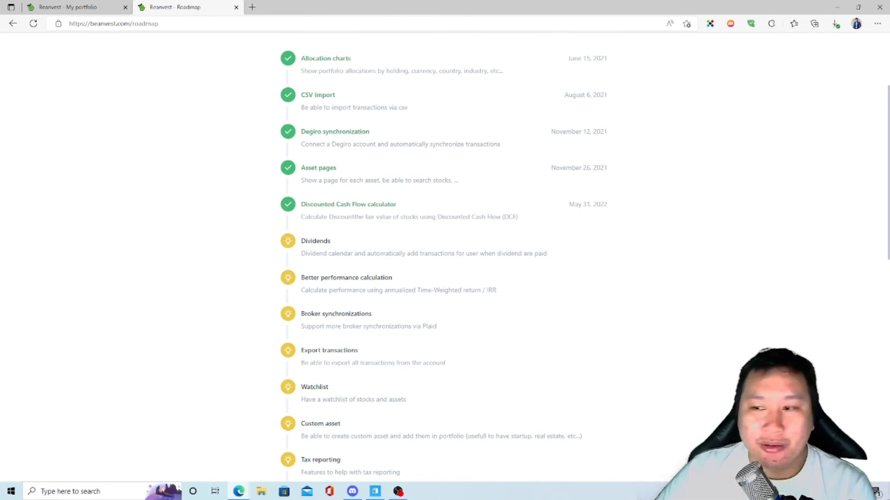
{"action": "left_click", "coordinate": [77, 6]}
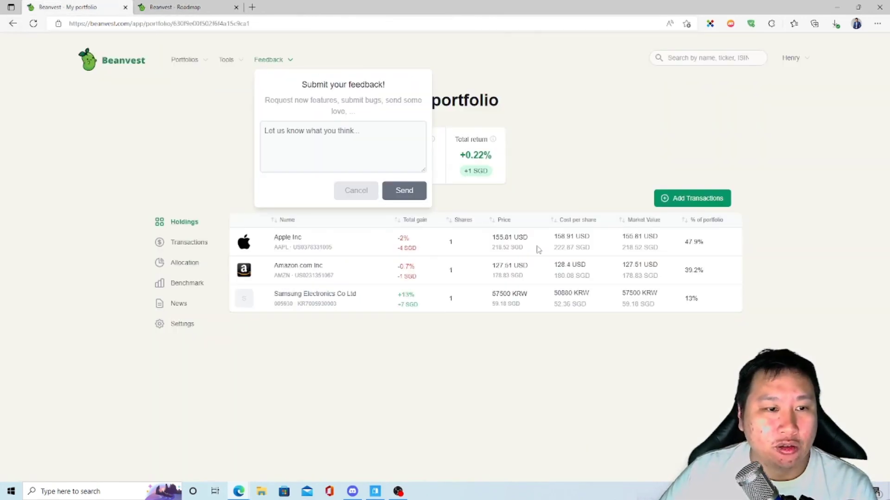
{"action": "left_click", "coordinate": [355, 191]}
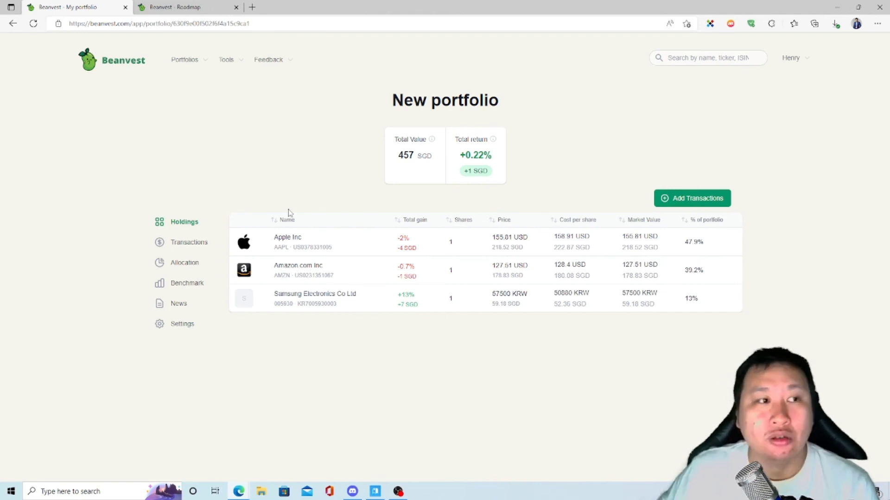
- Revisit the roadmap to read the planned Custom asset entry, and return to the portfolio's holdings
{"action": "left_click", "coordinate": [185, 8]}
{"action": "scroll", "coordinate": [364, 246], "scroll_direction": "down", "scroll_amount": 4}
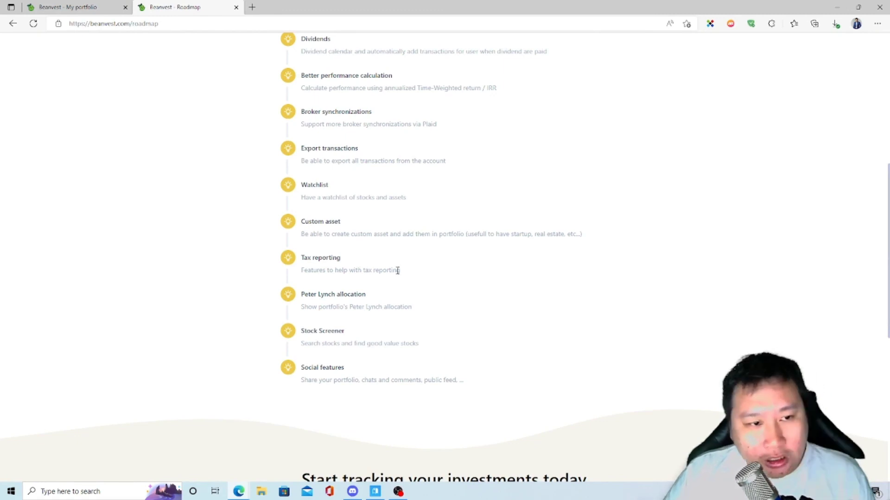
{"action": "left_click_drag", "start_coordinate": [301, 221], "coordinate": [503, 235]}
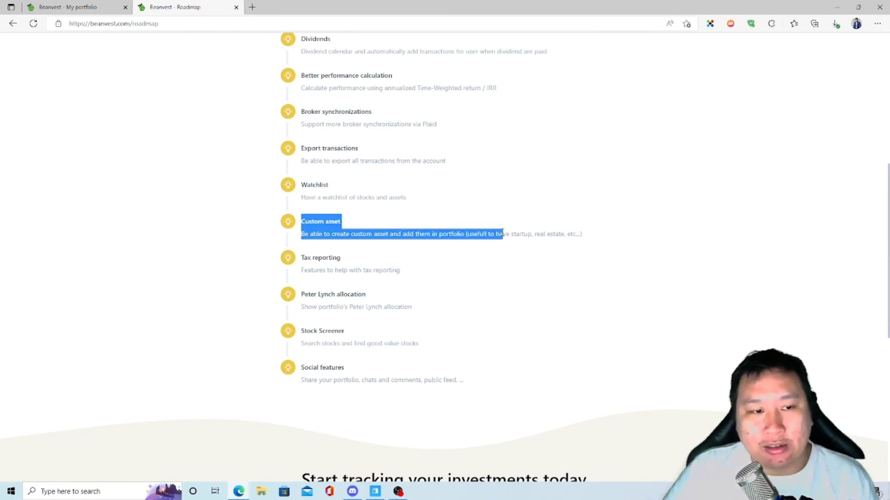
{"action": "left_click", "coordinate": [491, 237]}
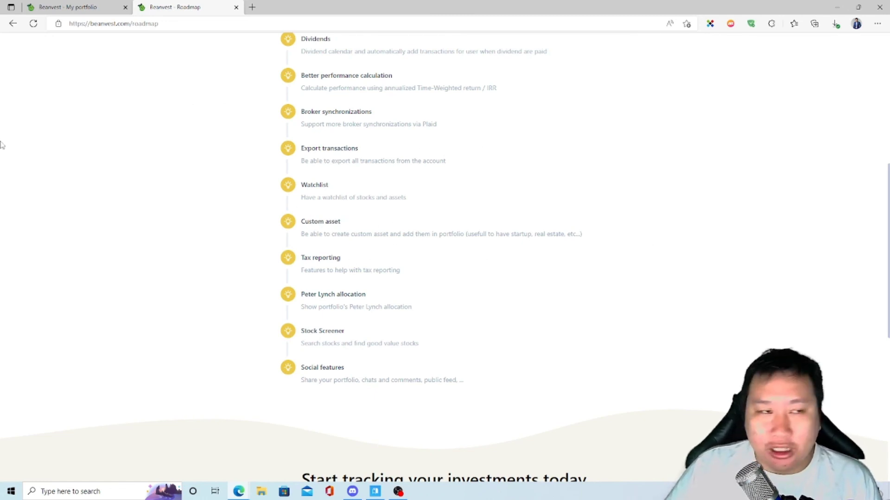
{"action": "left_click", "coordinate": [60, 6]}
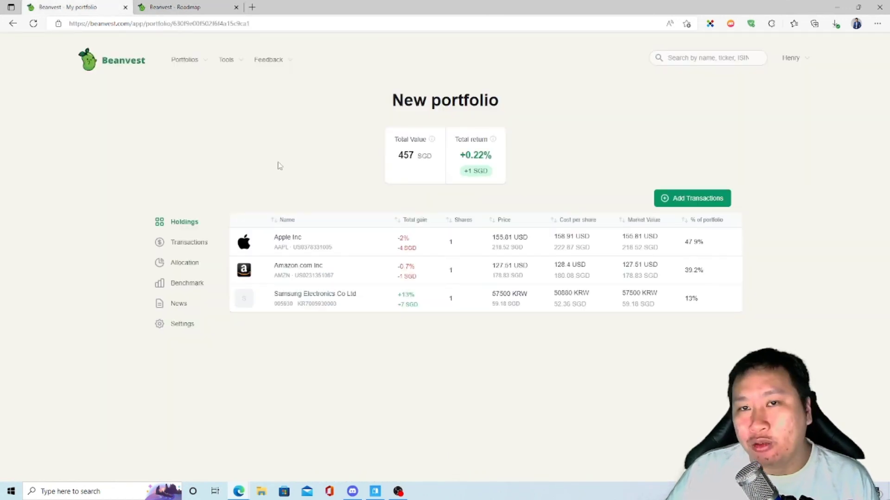